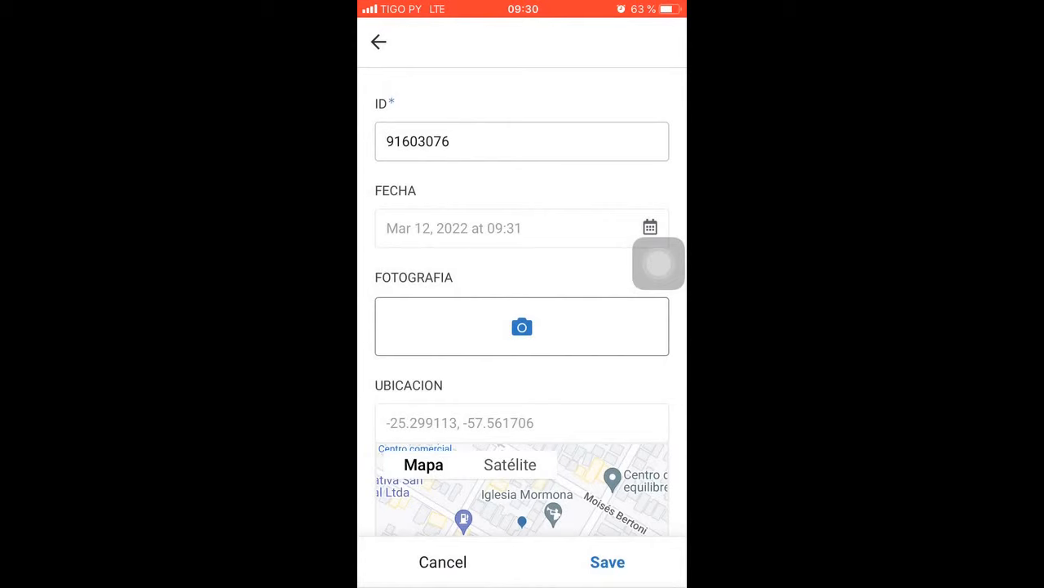
Photograph the handwritten "Vendo casa" sign for the FOTOGRAFIA field and save the new record
left_click(522, 327)
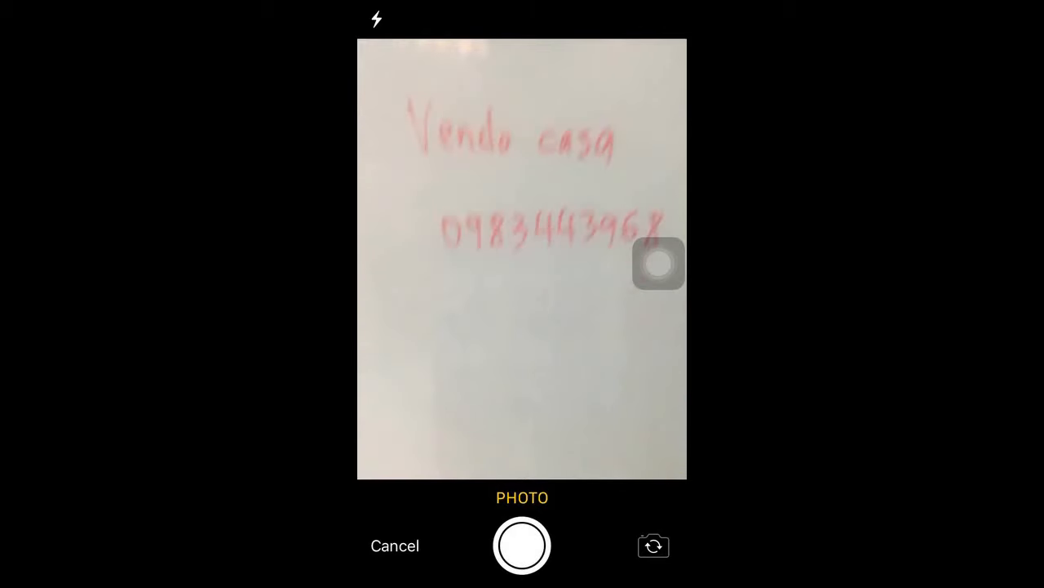
left_click(522, 545)
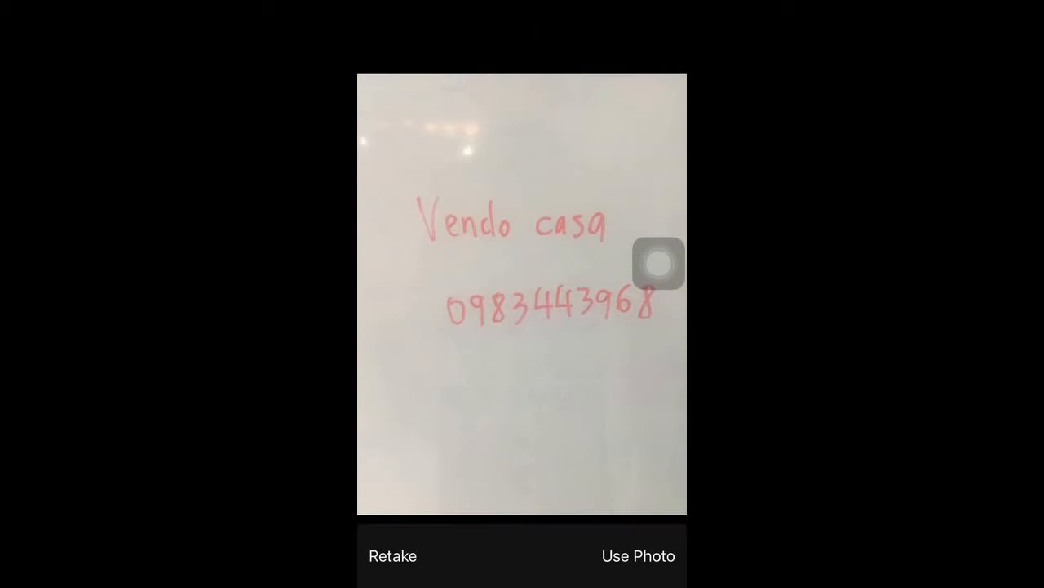
left_click(638, 555)
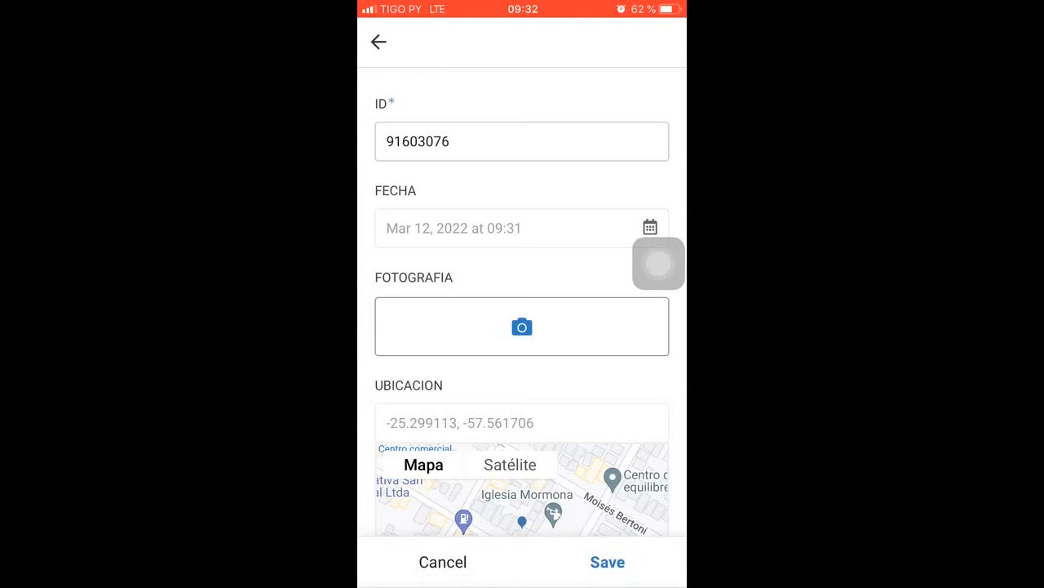
scroll(522, 327, "down", 4)
scroll(522, 326, "down", 2)
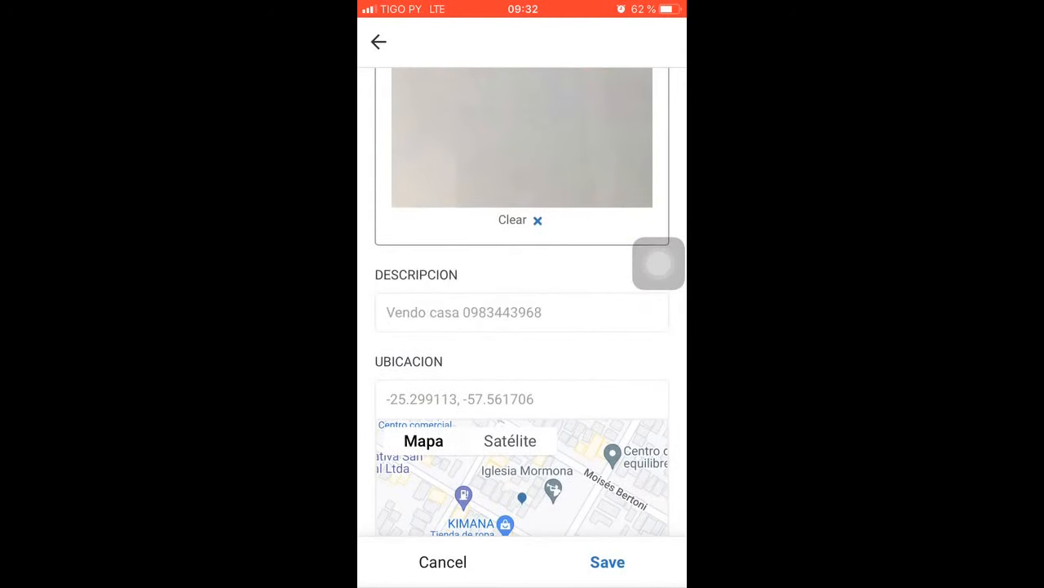
scroll(522, 327, "down", 3)
left_click(608, 561)
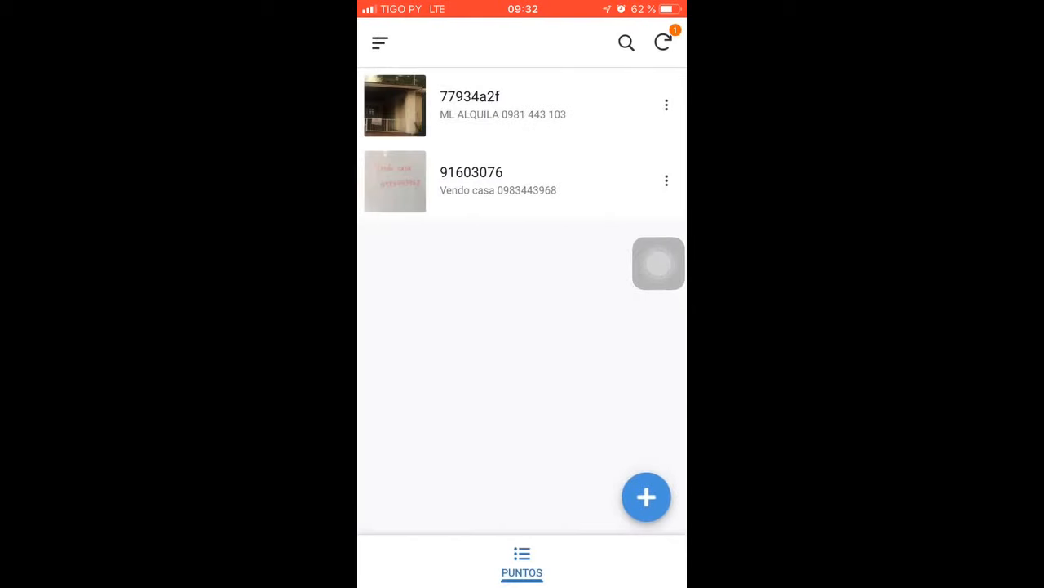
Open the saved "Vendo casa" record, call its TELEFONO number and end the call
left_click(498, 182)
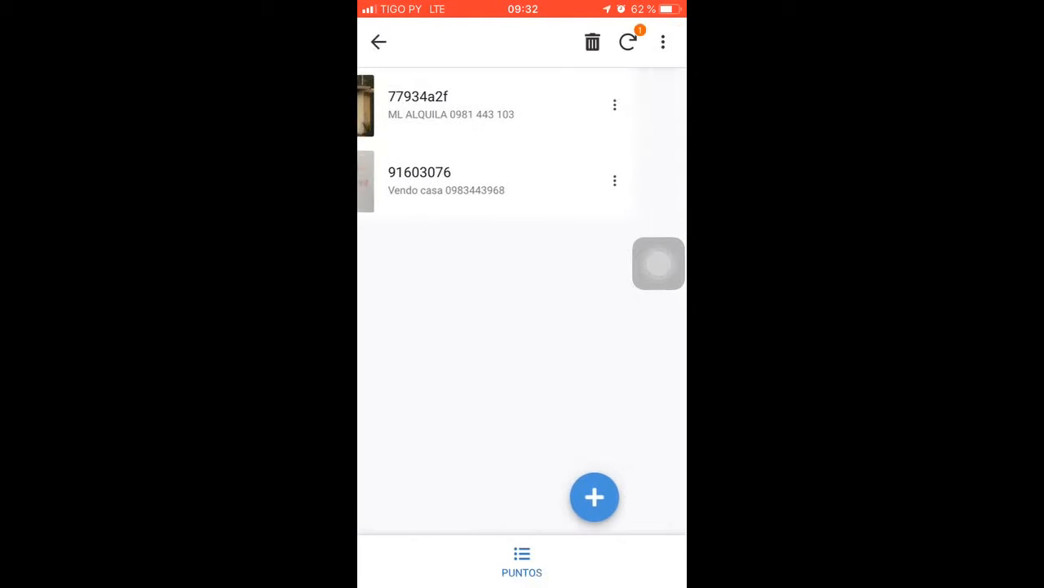
scroll(523, 327, "down", 4)
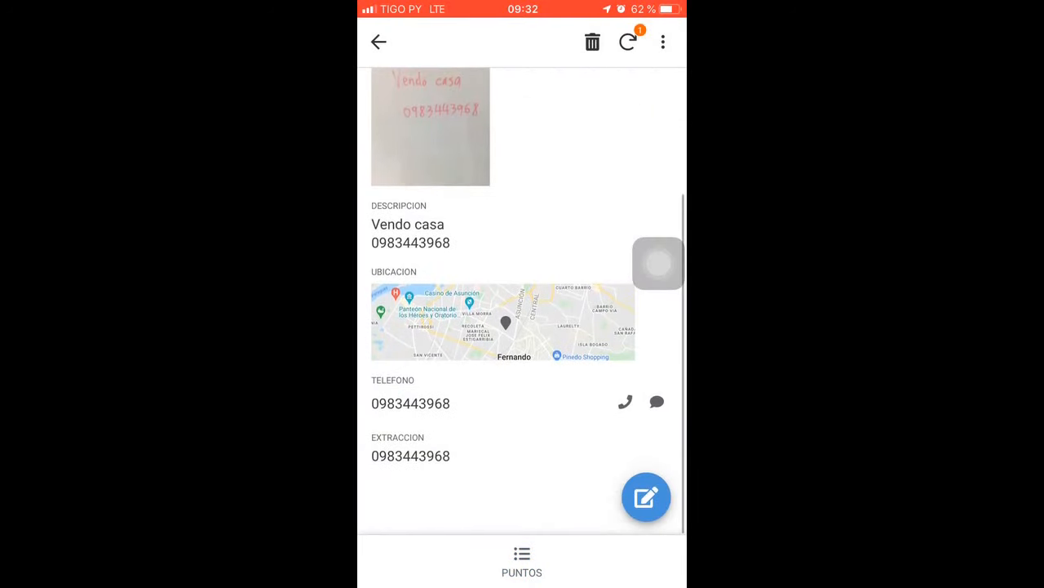
left_click(625, 402)
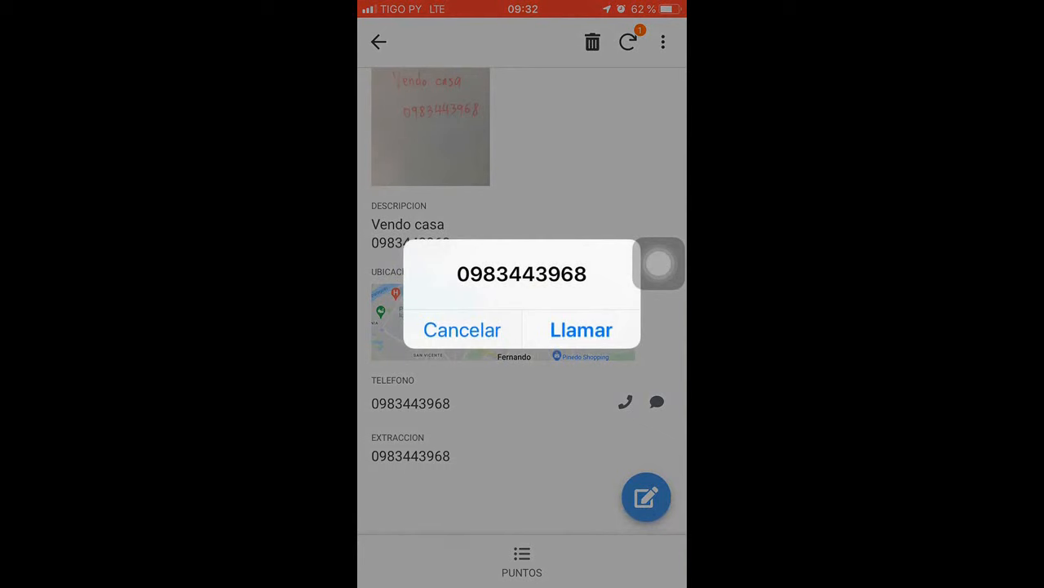
left_click(462, 329)
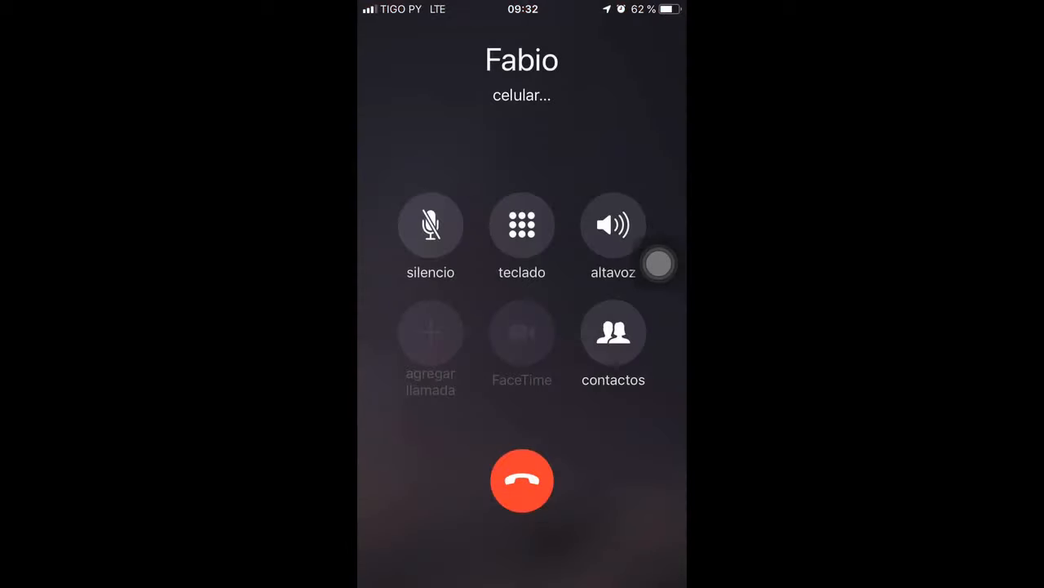
left_click(523, 480)
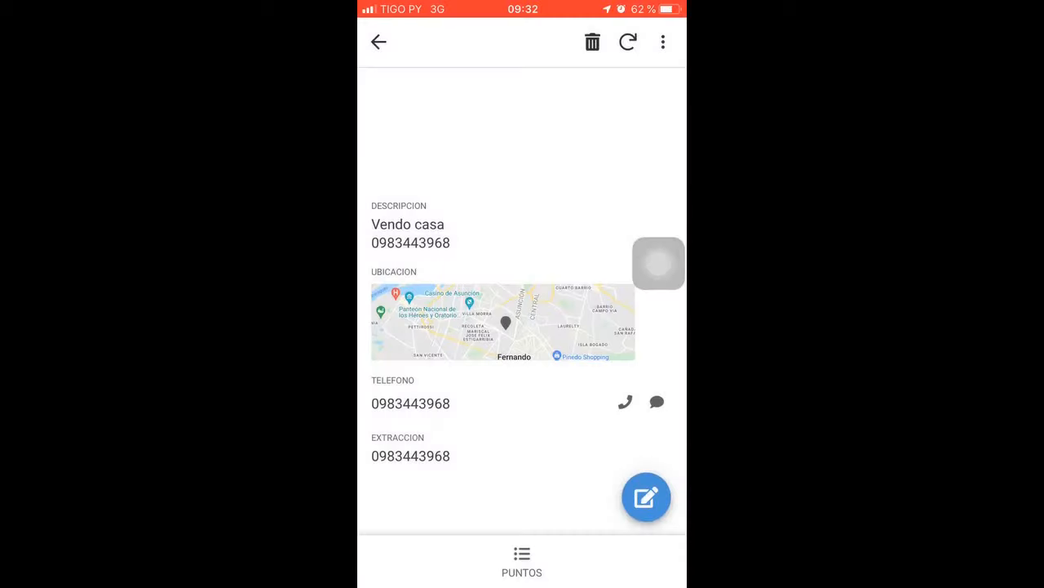
left_click(522, 561)
left_click_drag(522, 583, 522, 327)
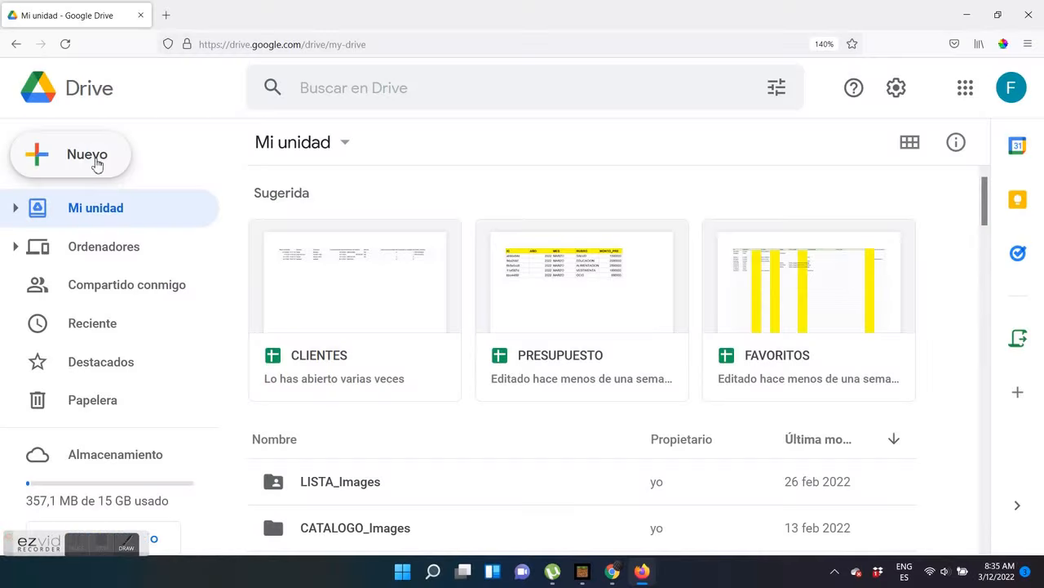
Create a blank spreadsheet in Google Drive and title it OCR
left_click(95, 166)
mouse_move(285, 320)
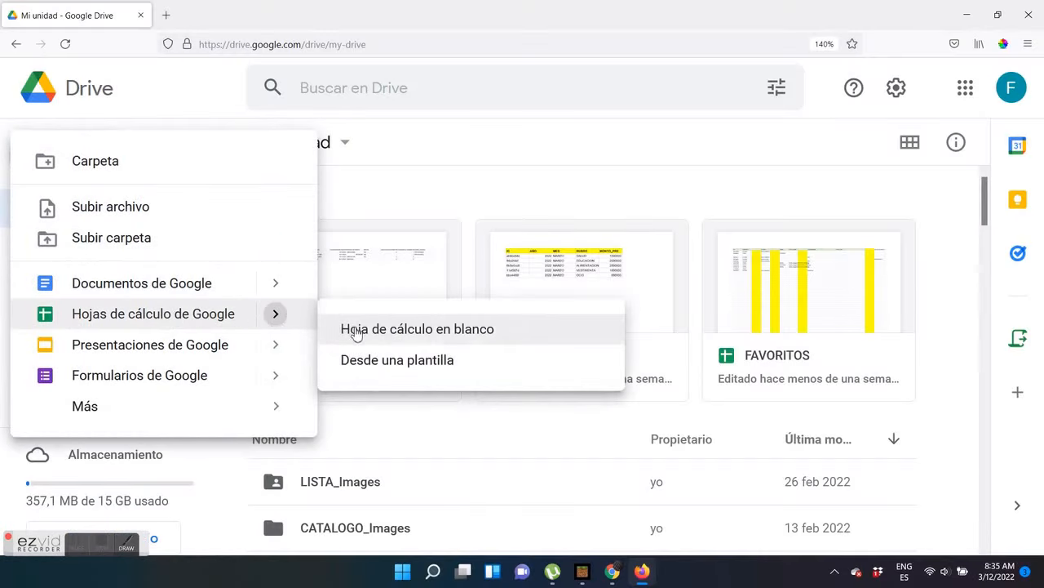
left_click(359, 329)
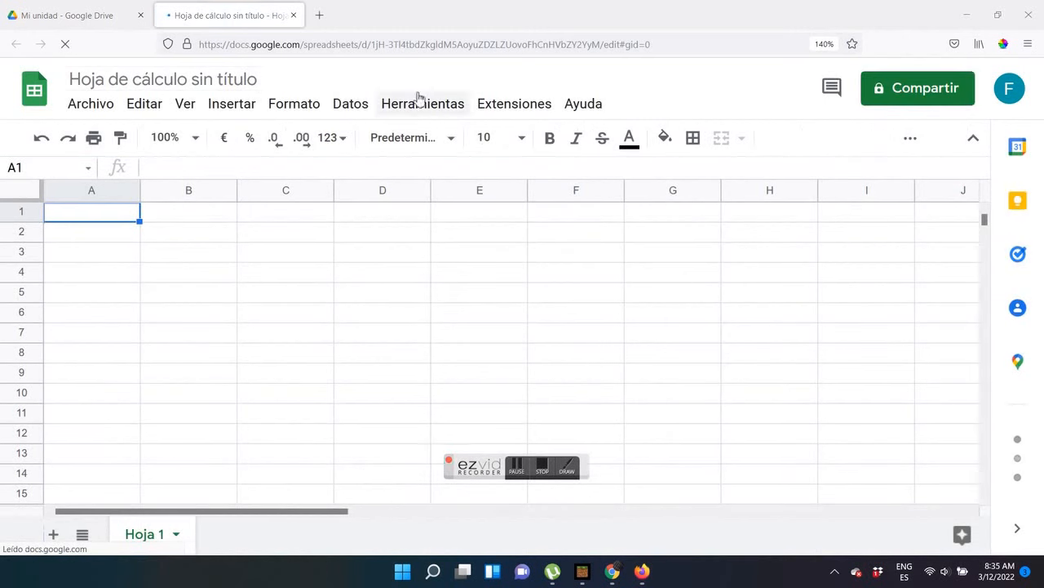
left_click(249, 79)
type("OCR")
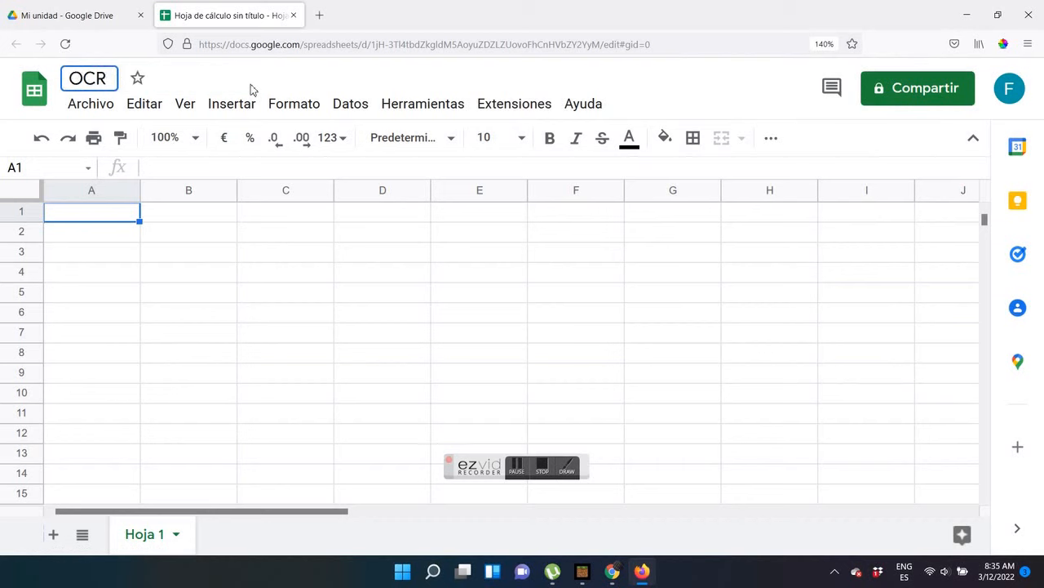
Rename the spreadsheet's first sheet to PUNTOS
double_click(144, 539)
type("PIUNTOS")
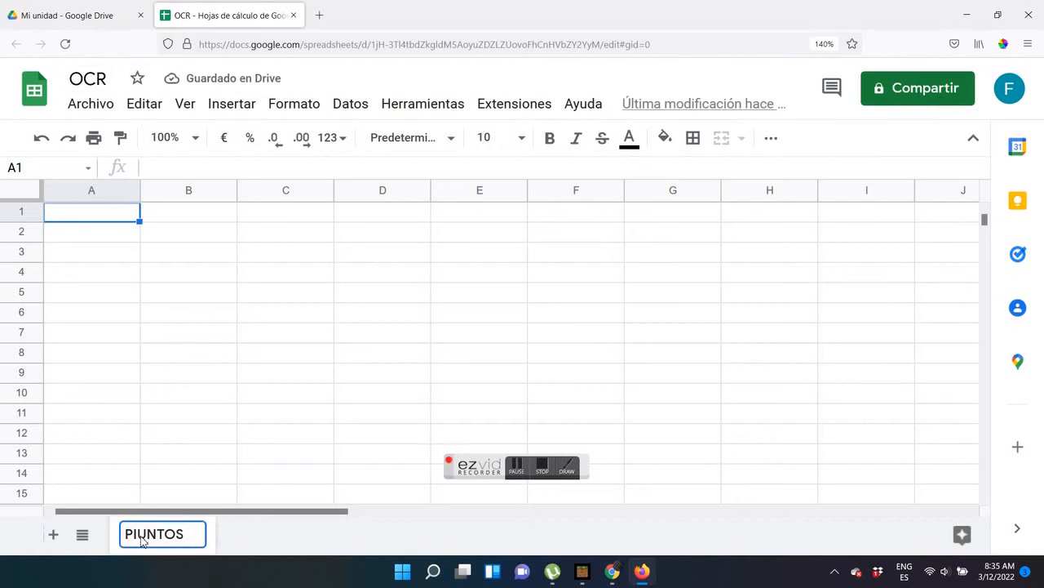
left_click(135, 535)
key("BackSpace")
key("Return")
Enter the headers ID, FECHA, FOTOGRAFIA, DESCRIPCION, UBICACION and TELEFONO in cells A1 to F1
left_click(109, 214)
type("ID")
key("Tab")
type("FECHA")
key("Tab")
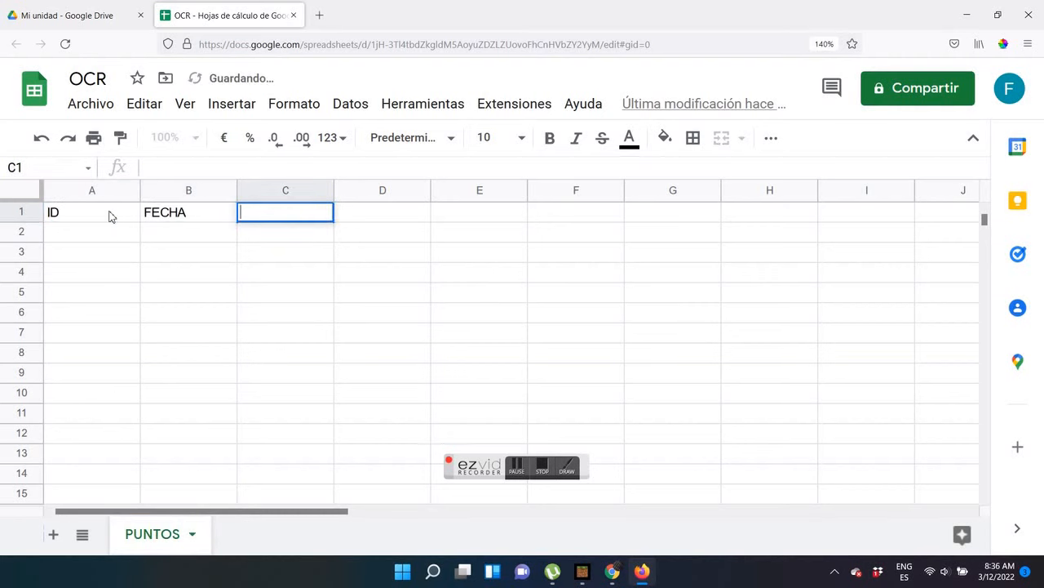
type("FOTOGRAFIA")
key("Tab")
type("D")
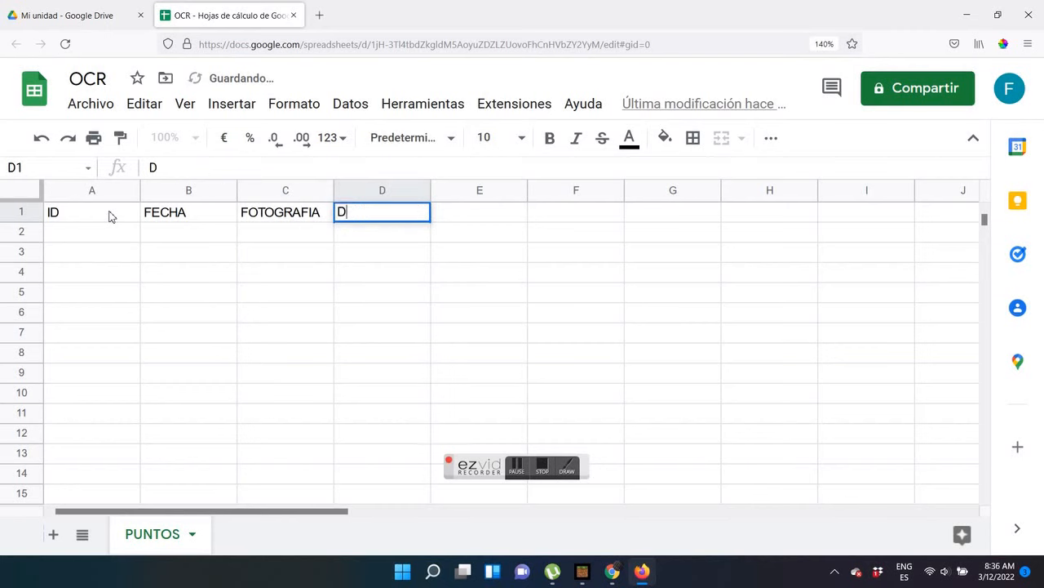
type("ESCRIPCION")
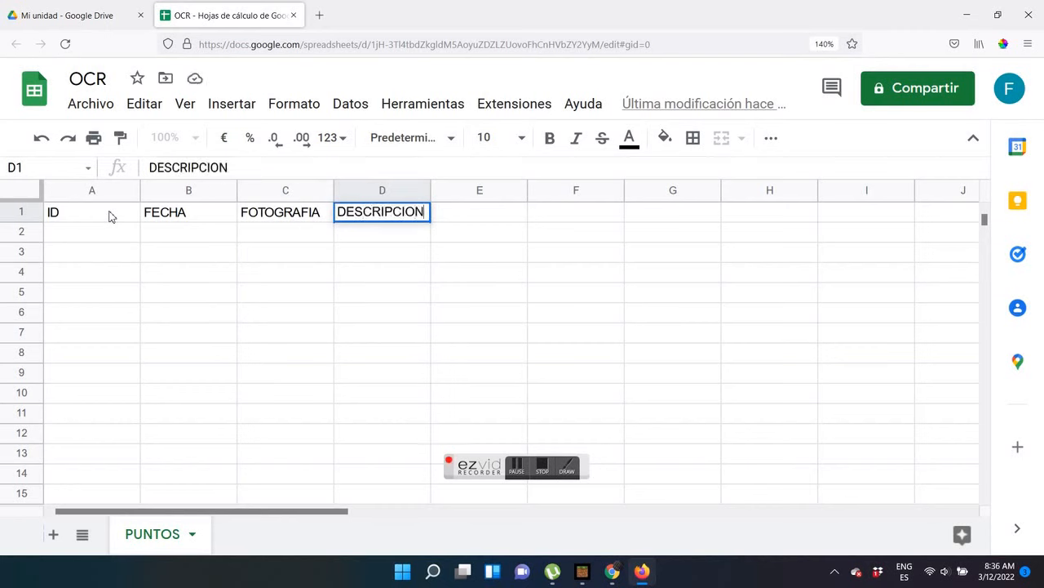
key("Tab")
type("UBICACION")
key("Tab")
type("TELEFONO")
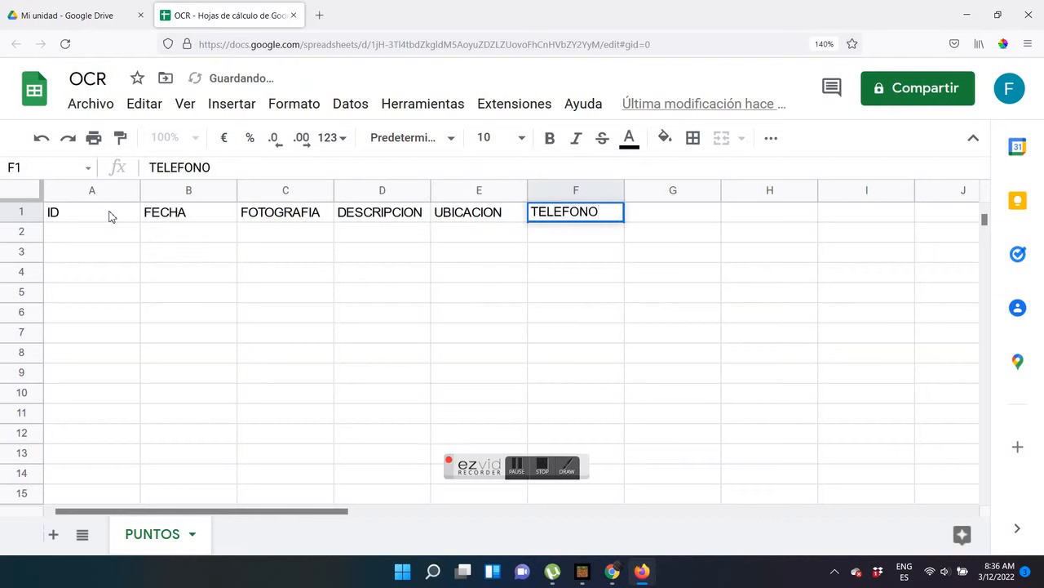
Format the header cells A1:F1 in bold with a light red fill
left_click_drag(98, 214, 576, 214)
left_click(550, 137)
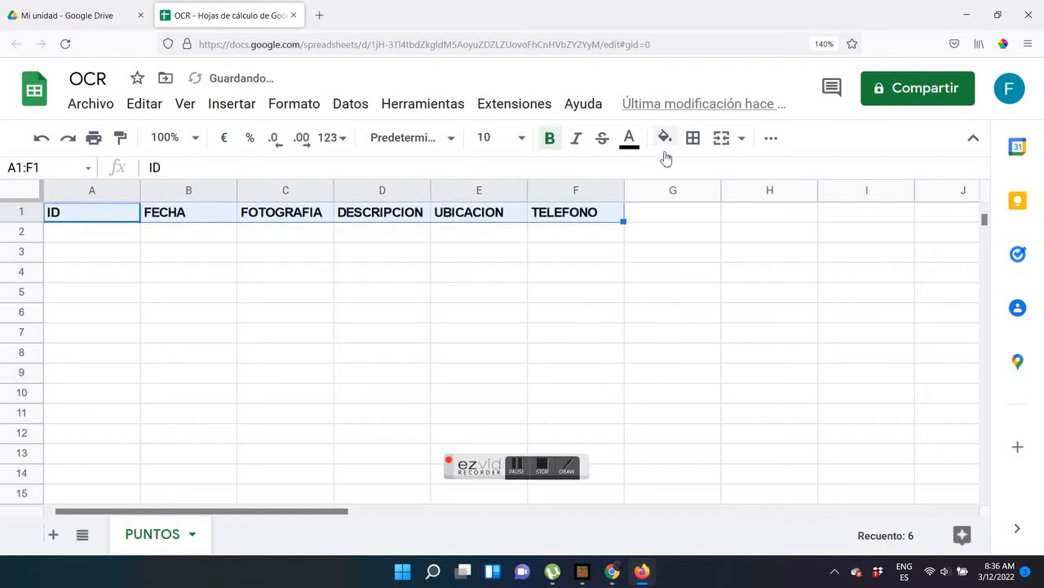
left_click(665, 138)
left_click(693, 341)
left_click(593, 319)
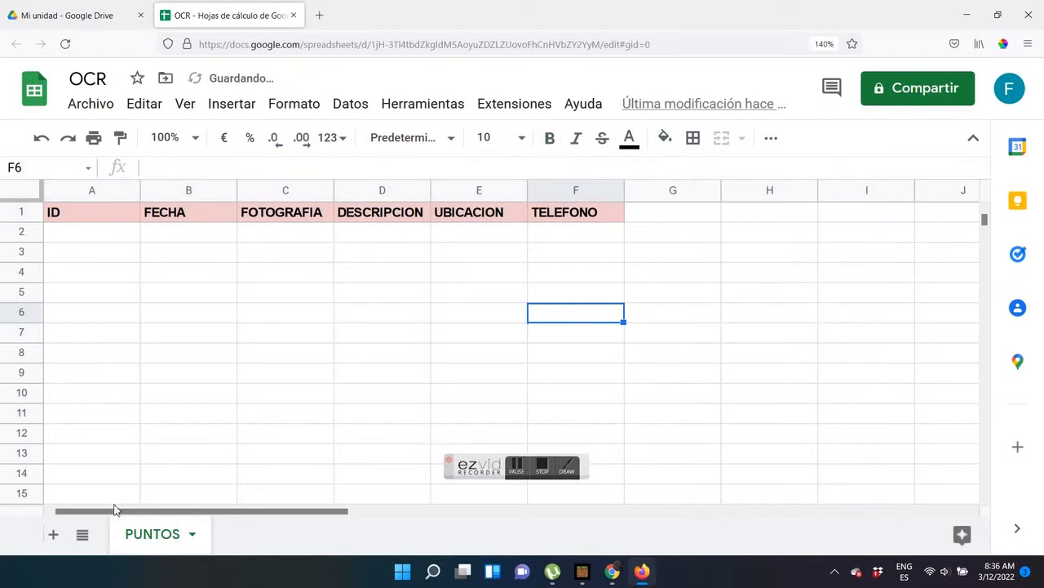
left_click(112, 232)
left_click(542, 466)
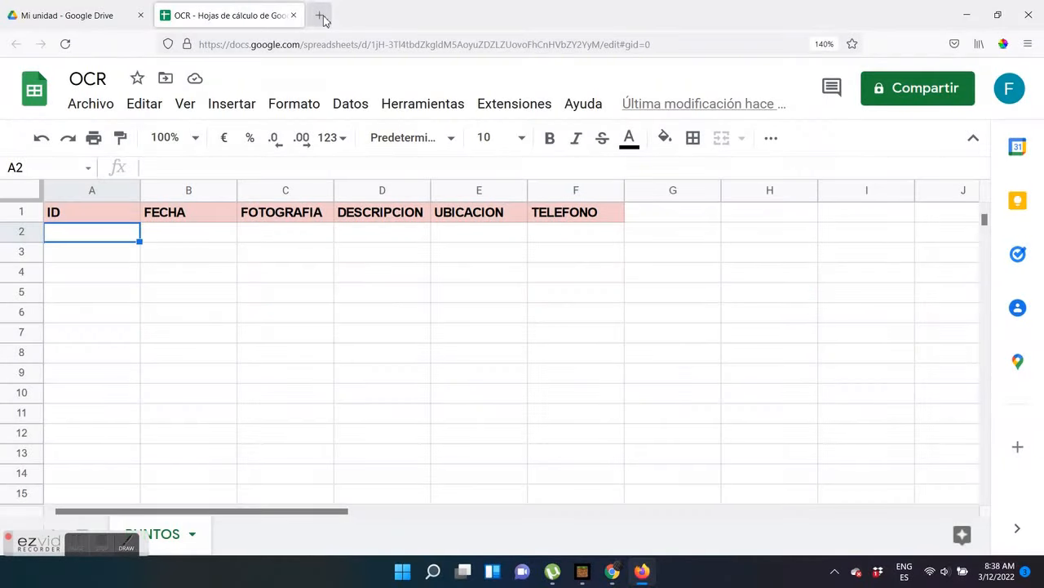
Open AppSheet in a new browser tab and start a new app from your own data
left_click(321, 17)
left_click(239, 382)
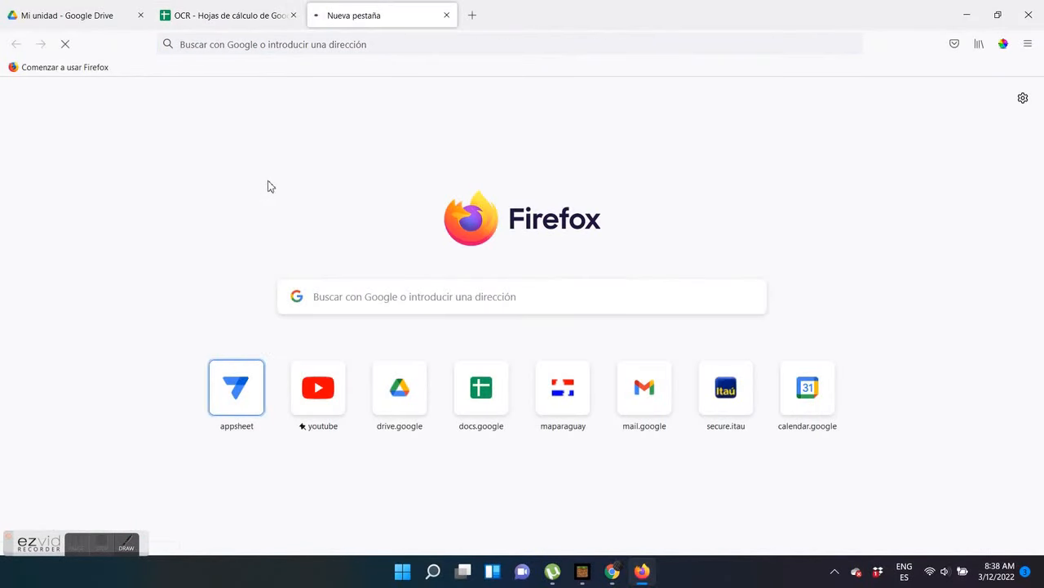
left_click(184, 287)
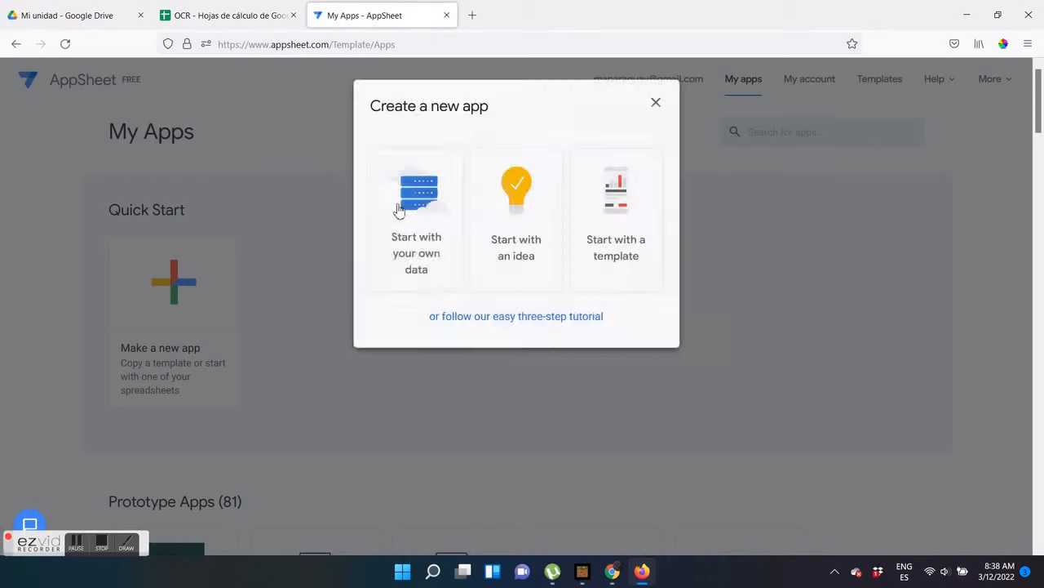
left_click(421, 214)
Name the new app OCR and choose a category for it
triple_click(442, 176)
type("OCR")
left_click(462, 232)
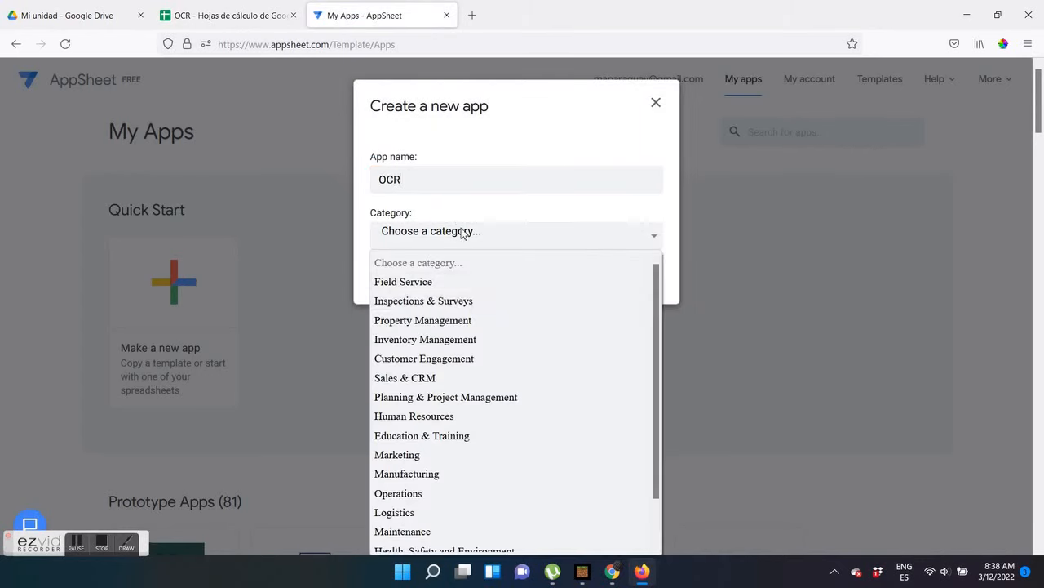
left_click(403, 296)
left_click(403, 292)
Find the OCR spreadsheet in Google Drive and select it as the app's data source
left_click(399, 166)
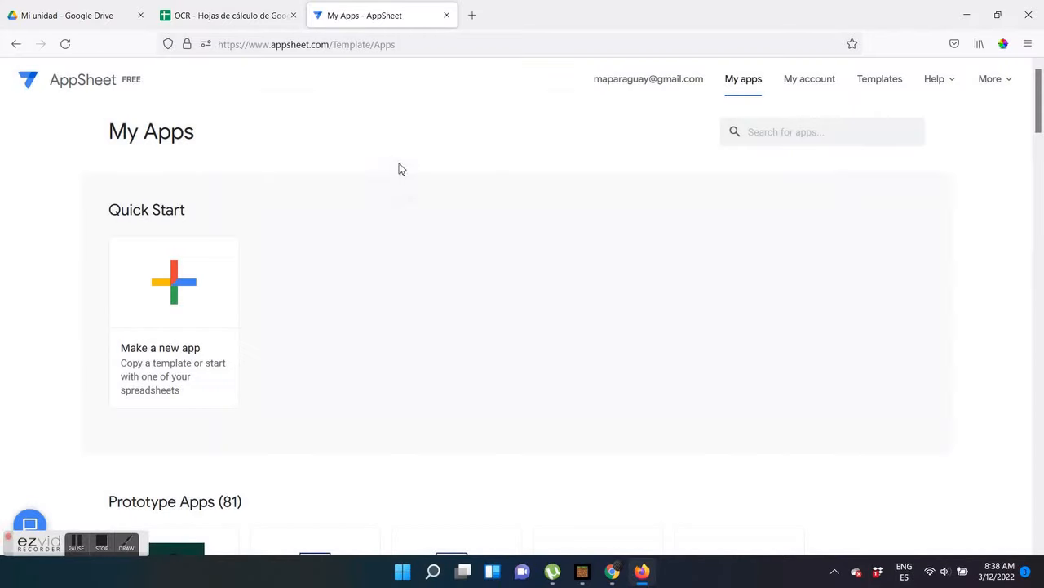
left_click(354, 188)
type("OCR")
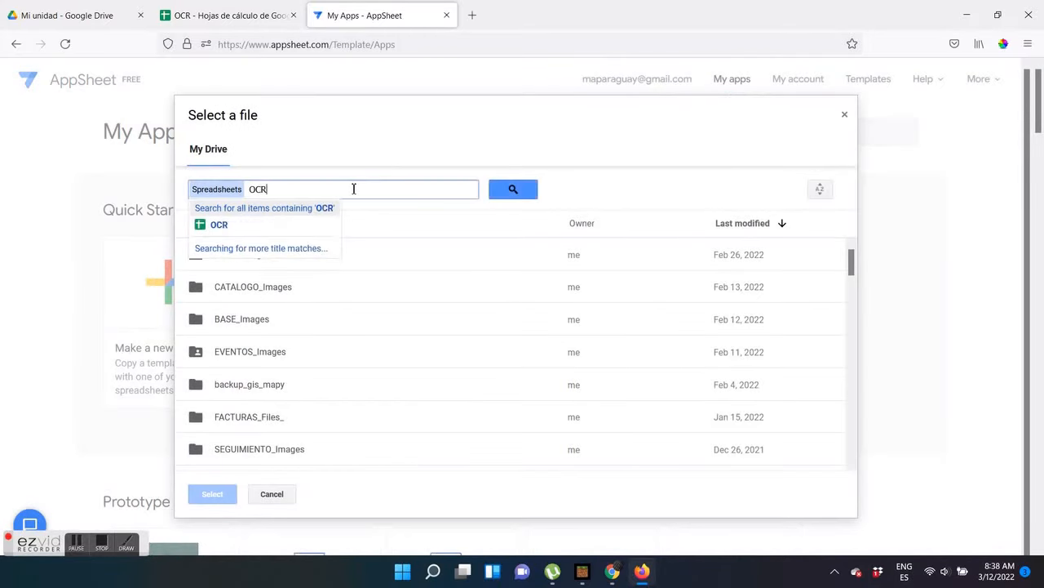
left_click(248, 225)
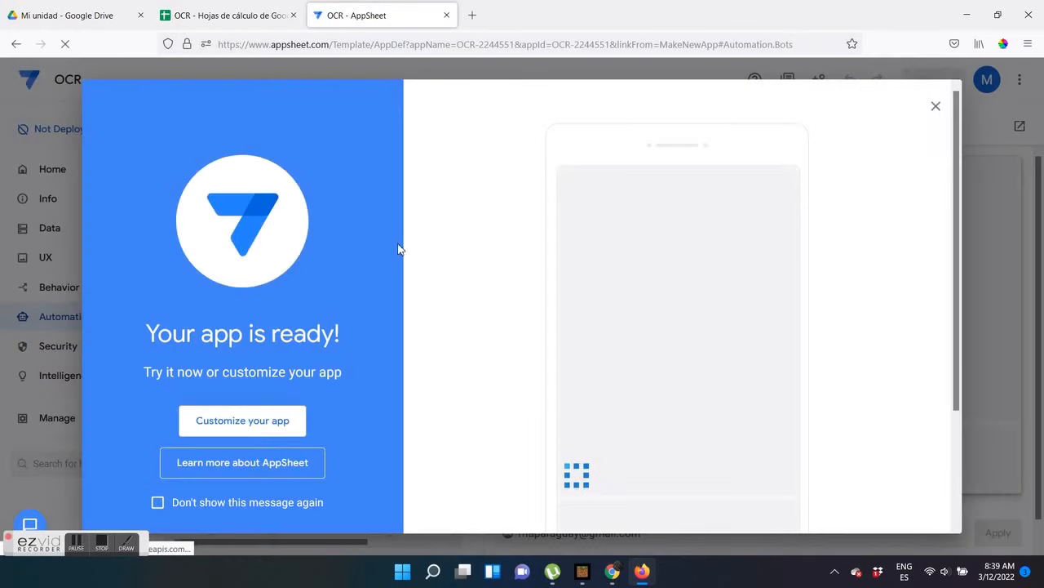
Dismiss the welcome dialog, set the app preview to phone size and open the app's data tables
left_click(936, 106)
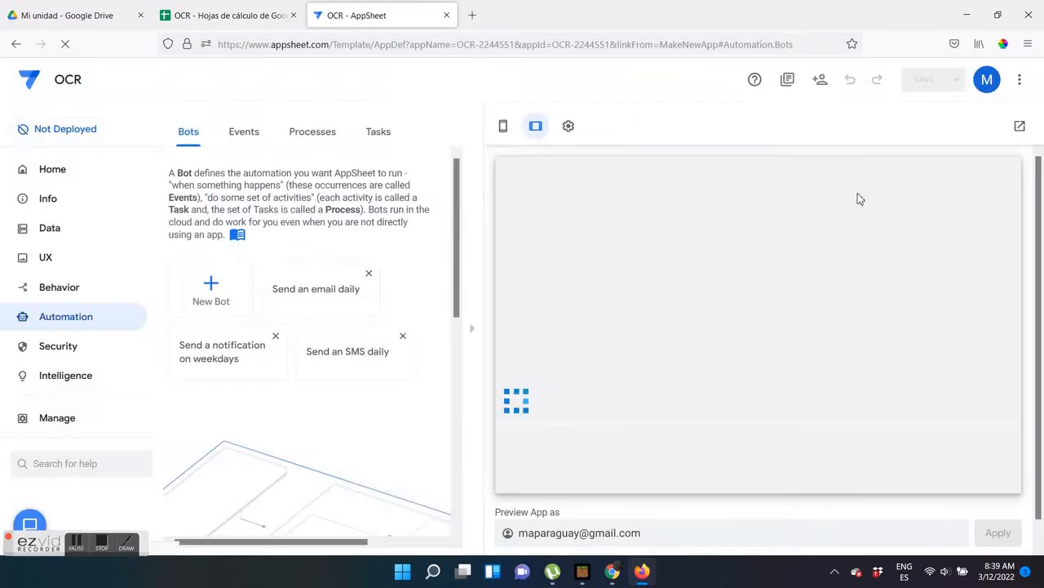
left_click(503, 126)
left_click(51, 229)
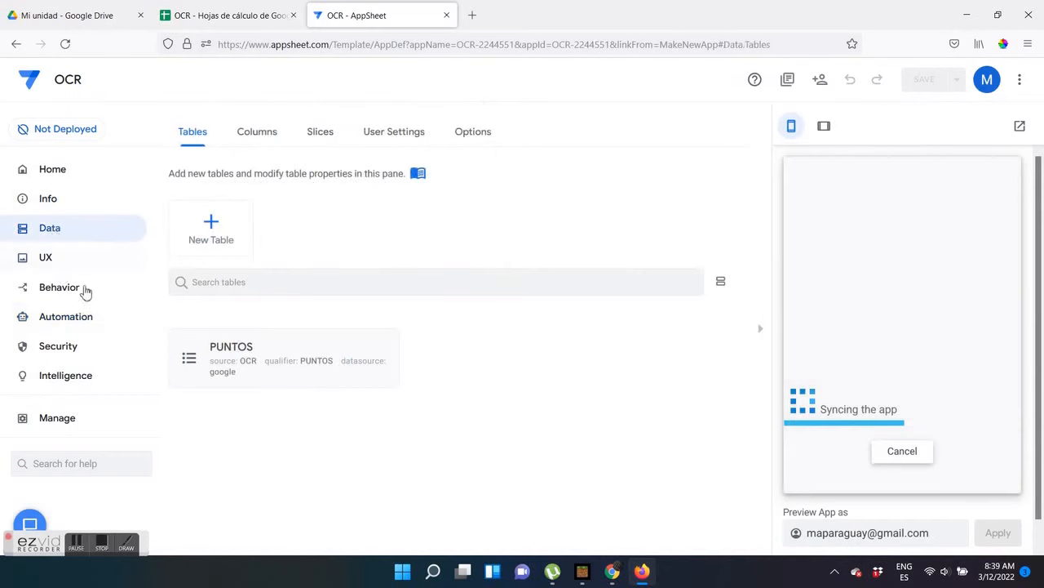
Review the fields of the new-record form in the app preview and cancel the entry
left_click(988, 421)
scroll(933, 347, "down", 2)
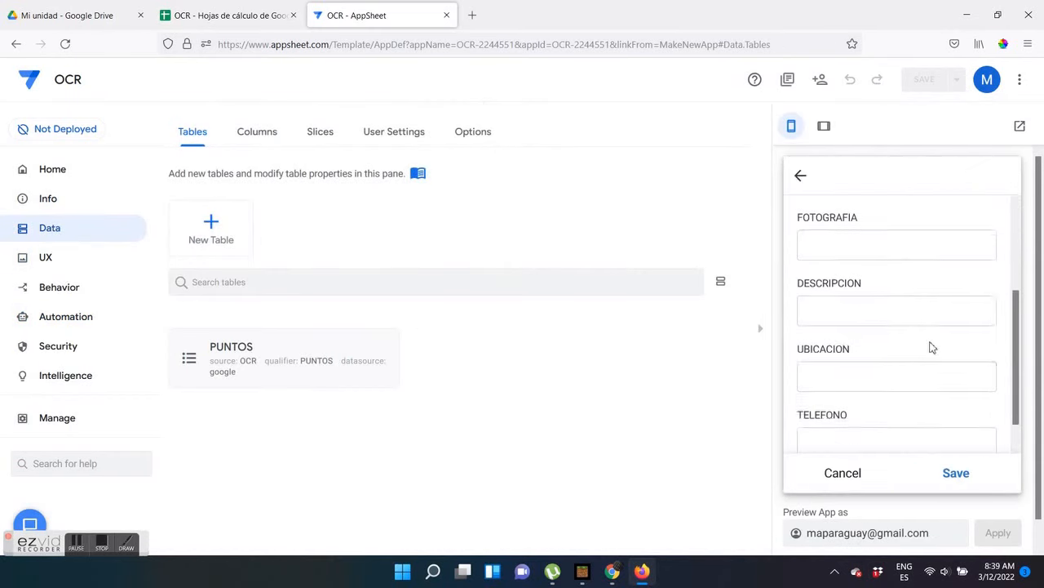
scroll(932, 348, "down", 1)
left_click(852, 448)
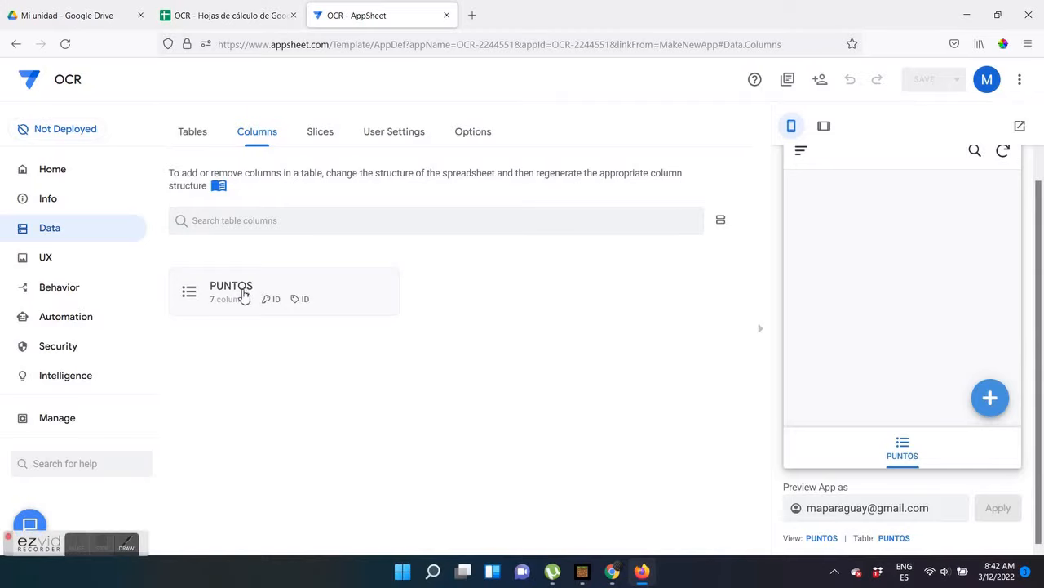
Examine the initial value formula in the ID column's settings of the PUNTOS table and close them
left_click(242, 297)
left_click(196, 305)
scroll(330, 372, "down", 1)
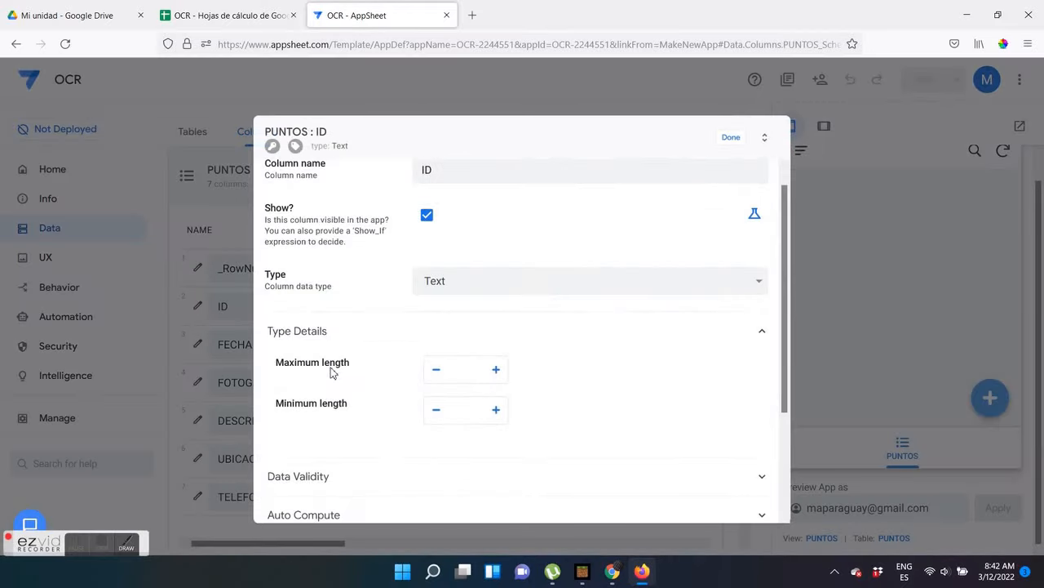
scroll(330, 371, "down", 2)
left_click(392, 400)
triple_click(302, 482)
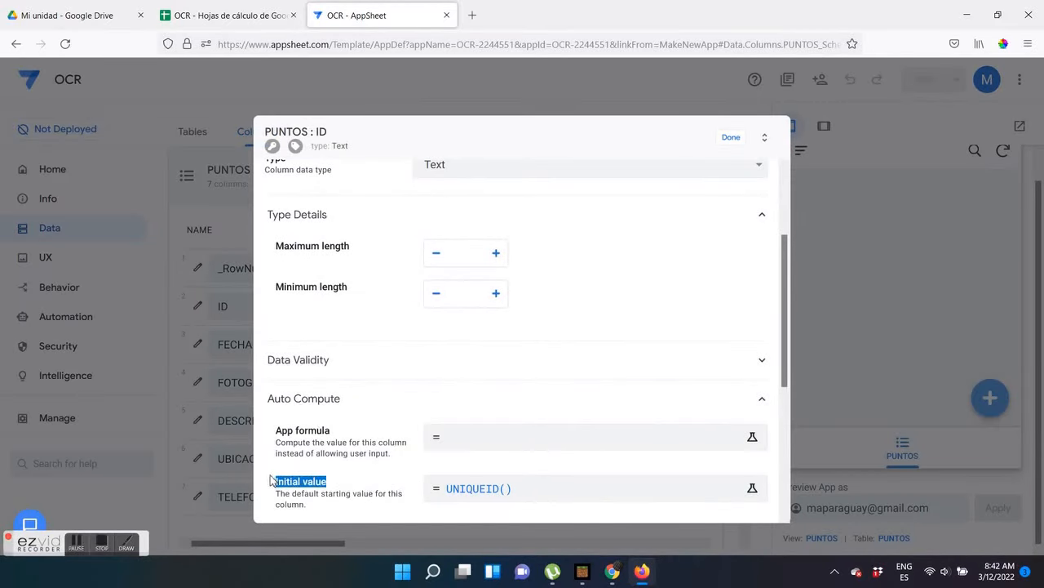
left_click(731, 141)
Set the FECHA column's type to DateTime and its app formula to now()
left_click(458, 345)
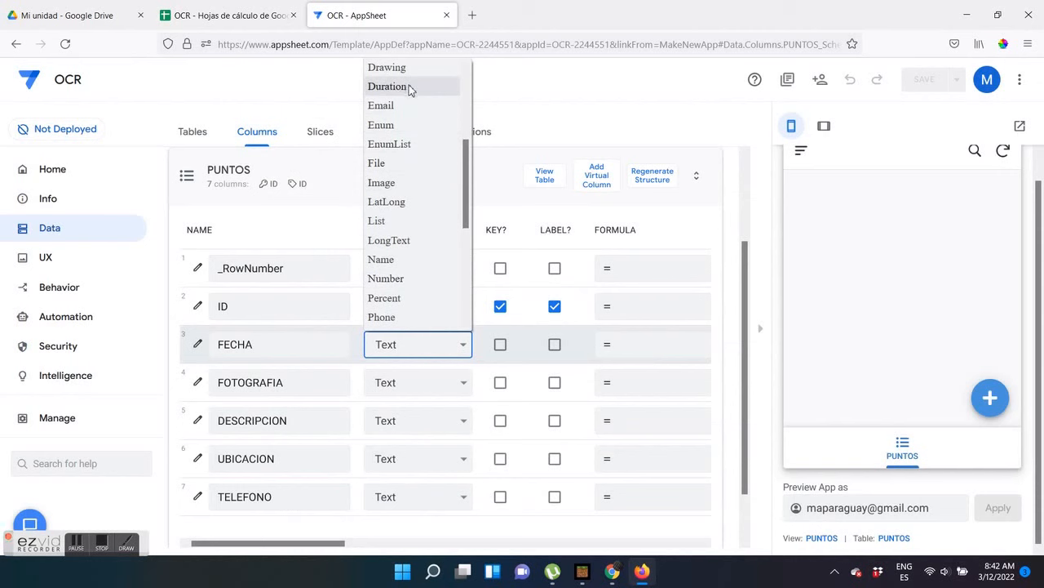
scroll(404, 163, "up", 3)
left_click(396, 203)
left_click(629, 347)
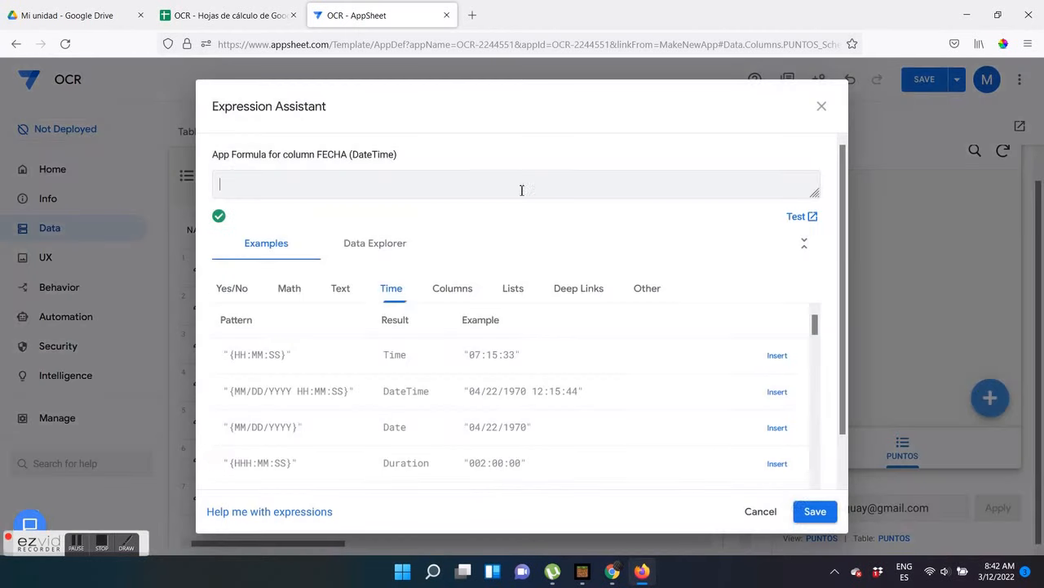
type("no")
left_click(815, 511)
Set the FOTOGRAFIA column's data type to Image
left_click(457, 383)
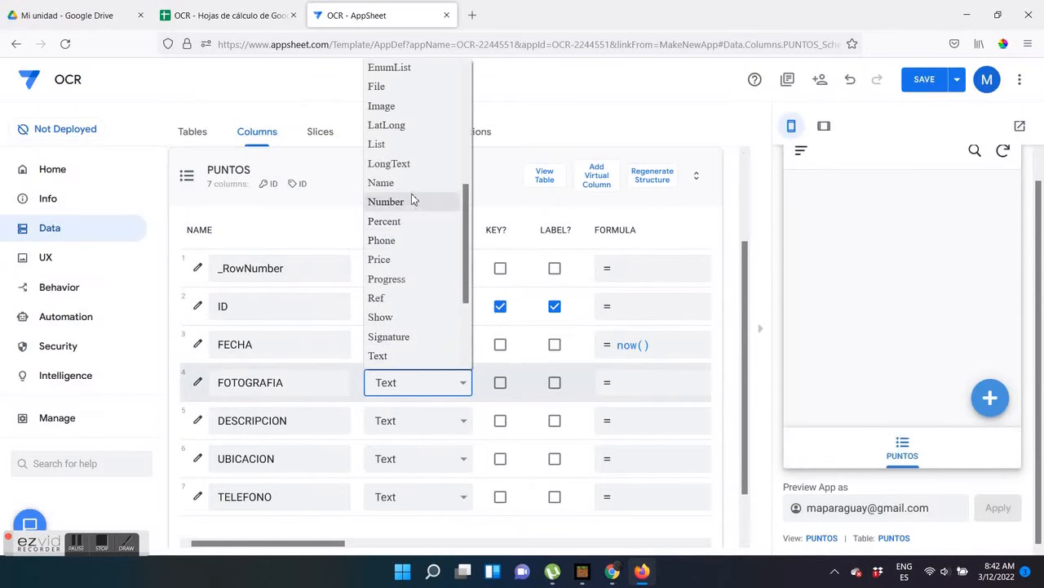
scroll(413, 200, "up", 3)
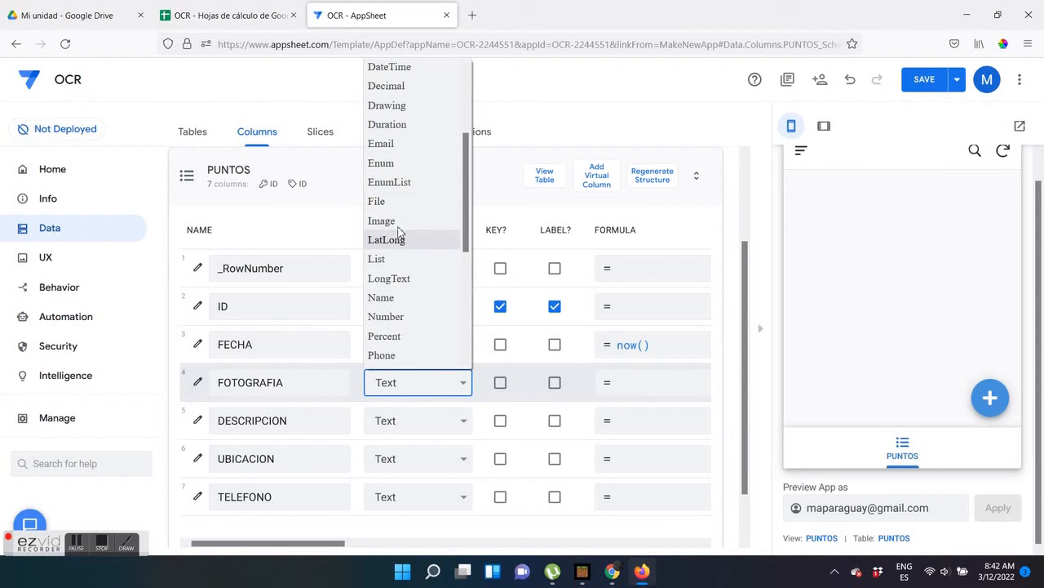
left_click(396, 220)
Set the DESCRIPCION column's app formula to OCRTEXT([FOTOGRAFIA])
left_click(629, 426)
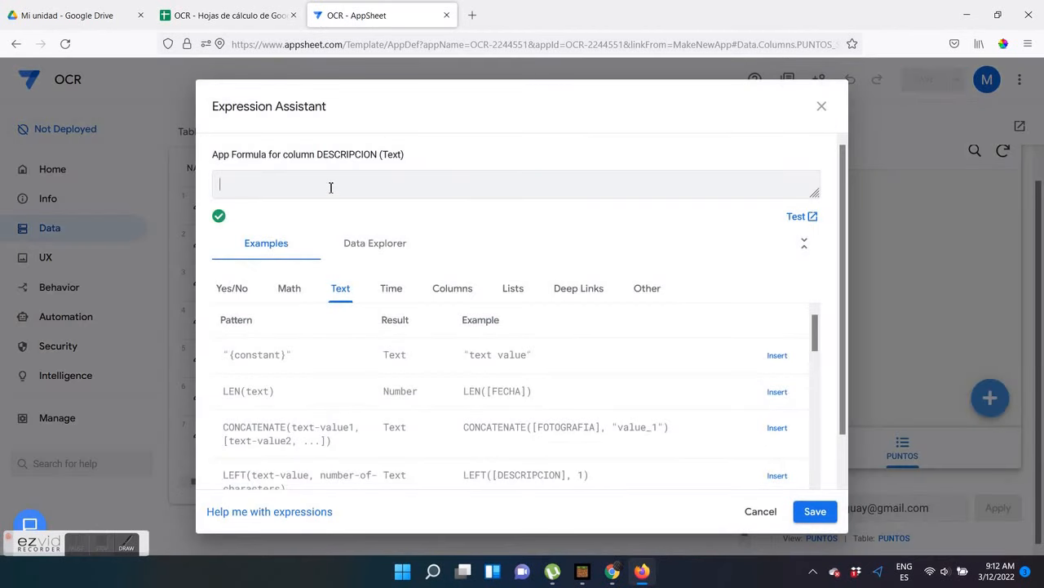
type("o")
type("CRTEXT([FOTOGRAFIA")
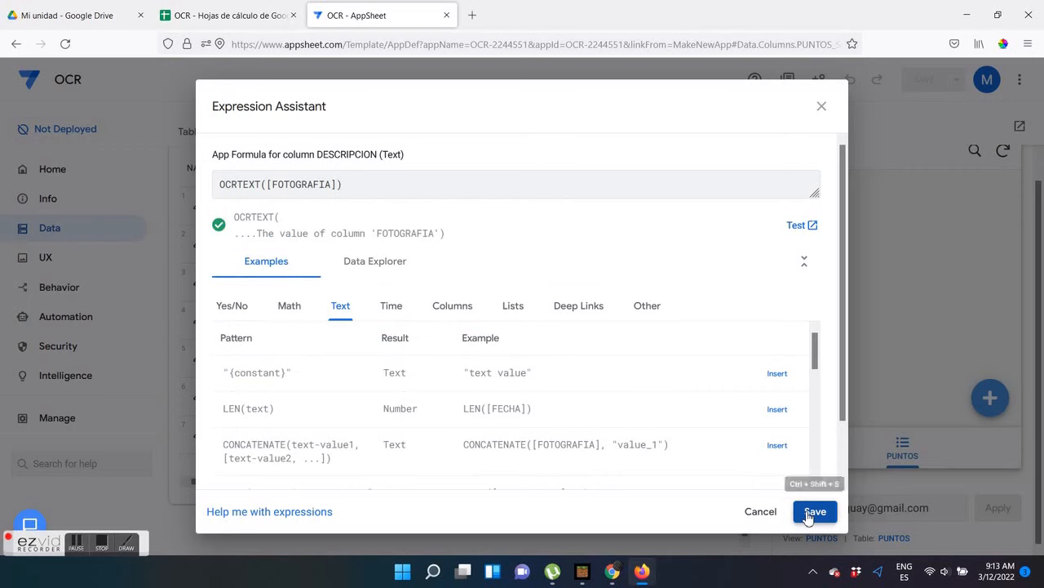
left_click(815, 509)
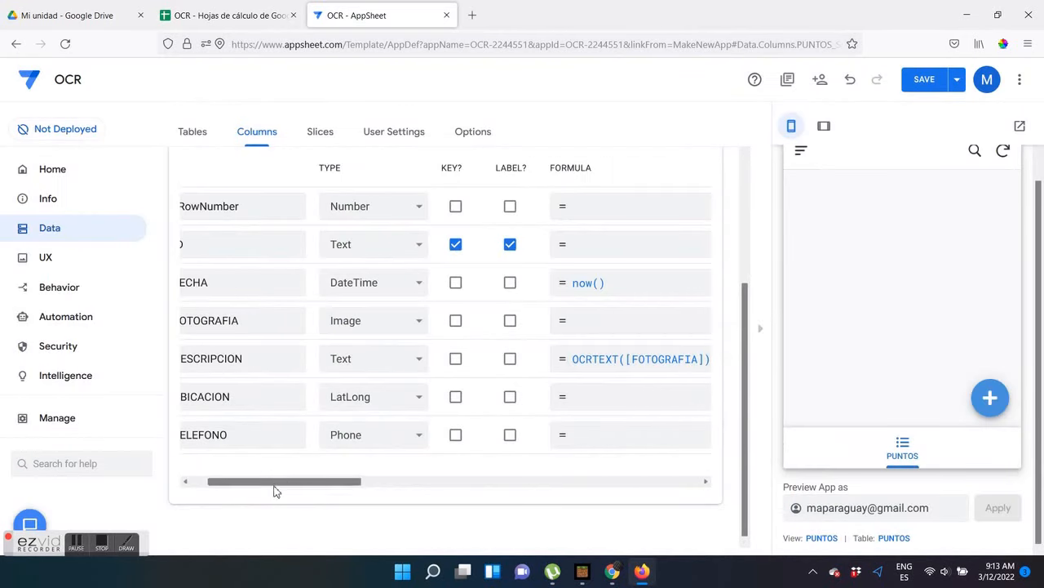
Give the UBICACION column the app formula HERE()
left_click_drag(275, 490, 201, 494)
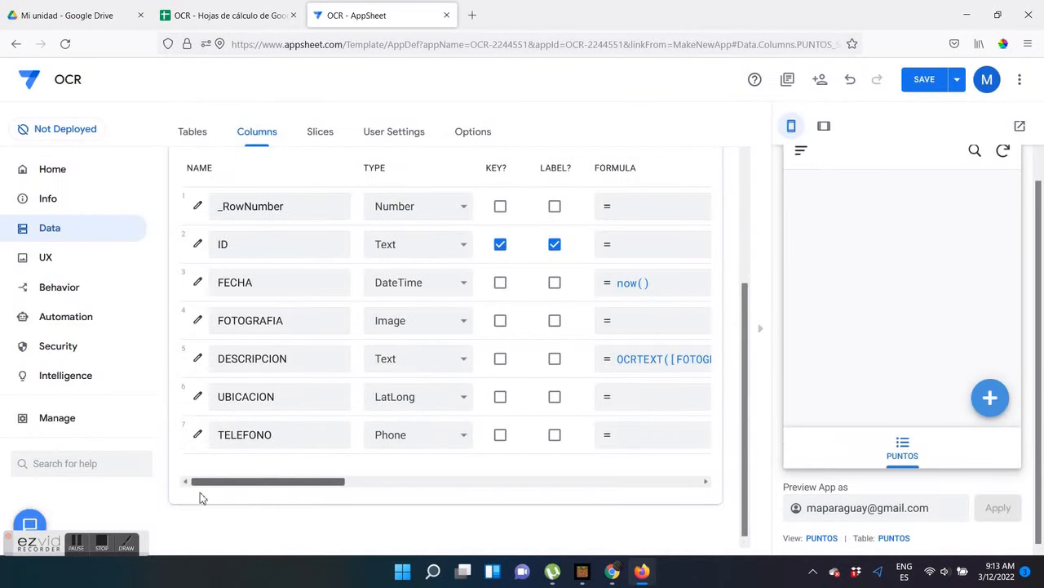
left_click(594, 399)
type("HERE(")
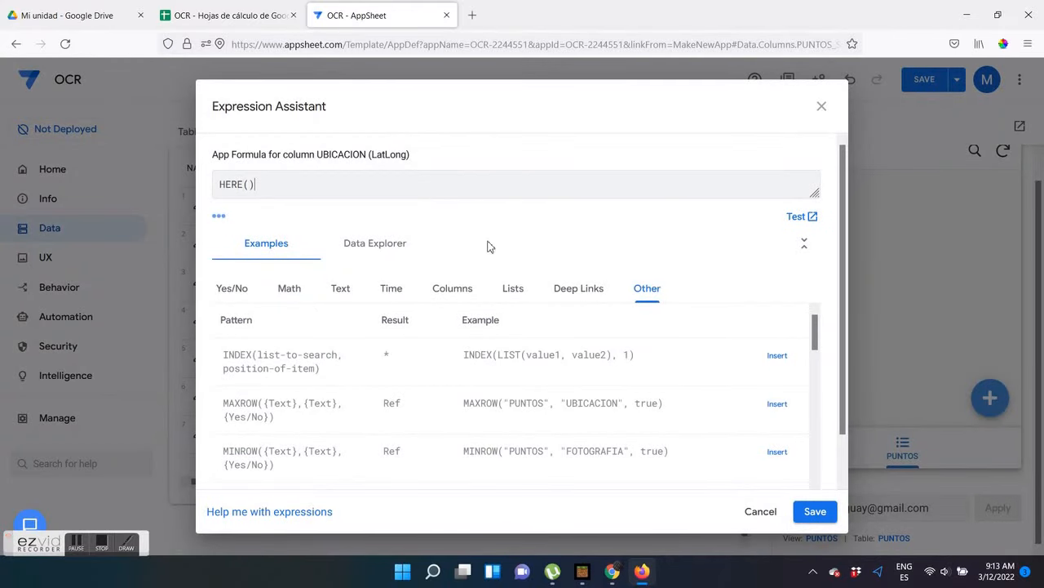
left_click(813, 512)
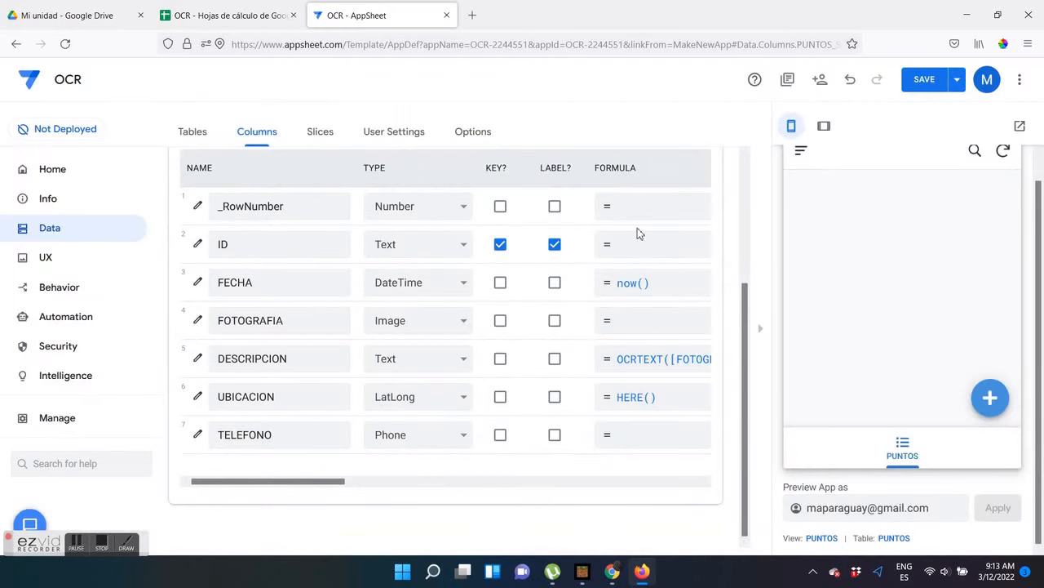
Add a virtual column to the PUNTOS table and name it EXTRACCION
scroll(638, 234, "up", 3)
left_click(596, 237)
triple_click(544, 193)
type("EXTRACC")
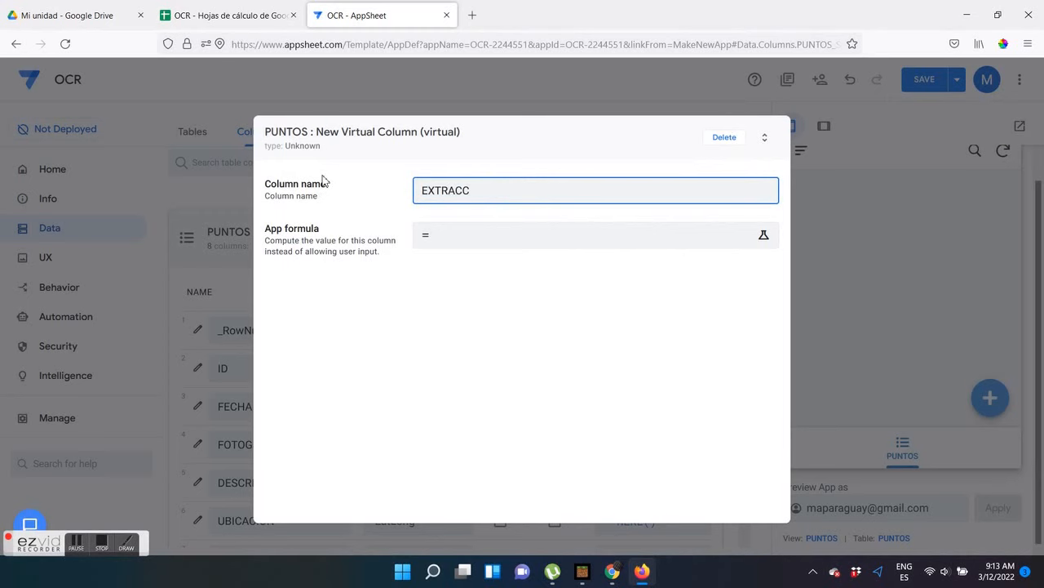
type("ION")
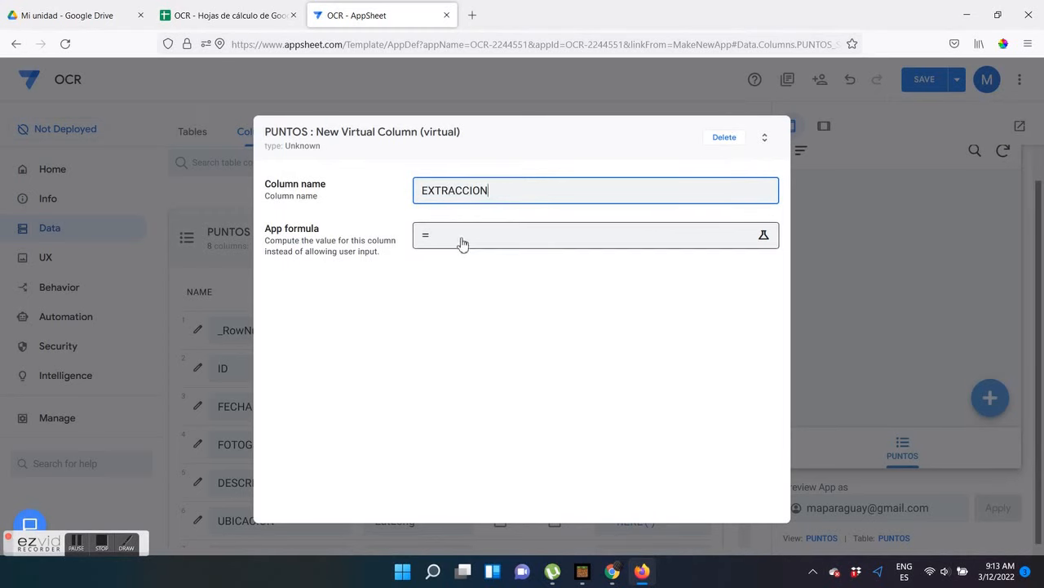
Set the EXTRACCION column's app formula to EXTRACTPHONENUMBERS([DESCRIPCION]) and close the column's settings
left_click(461, 243)
type("EXTRACTPHONENUMBERS([")
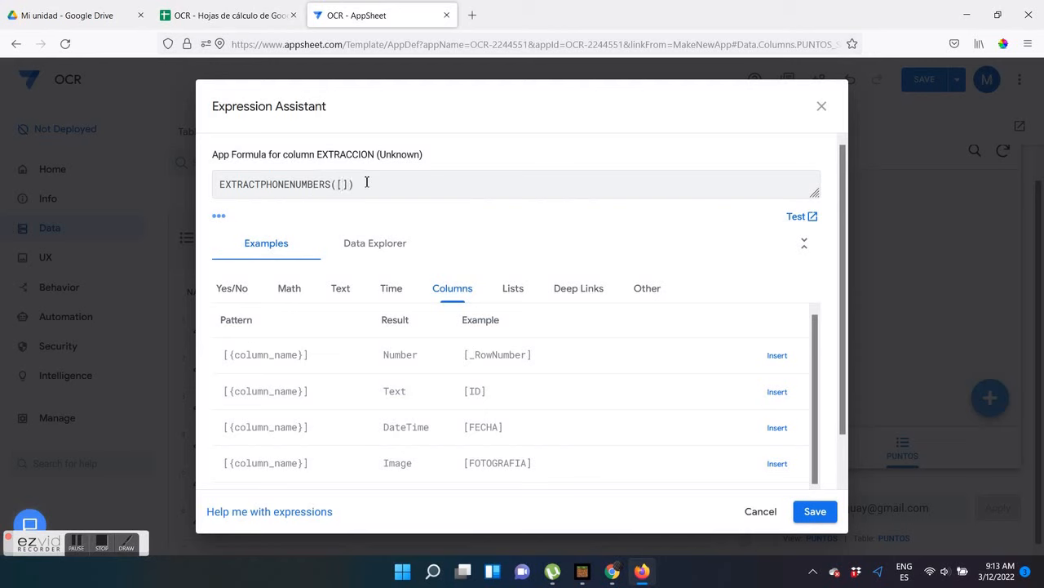
type("IPCION")
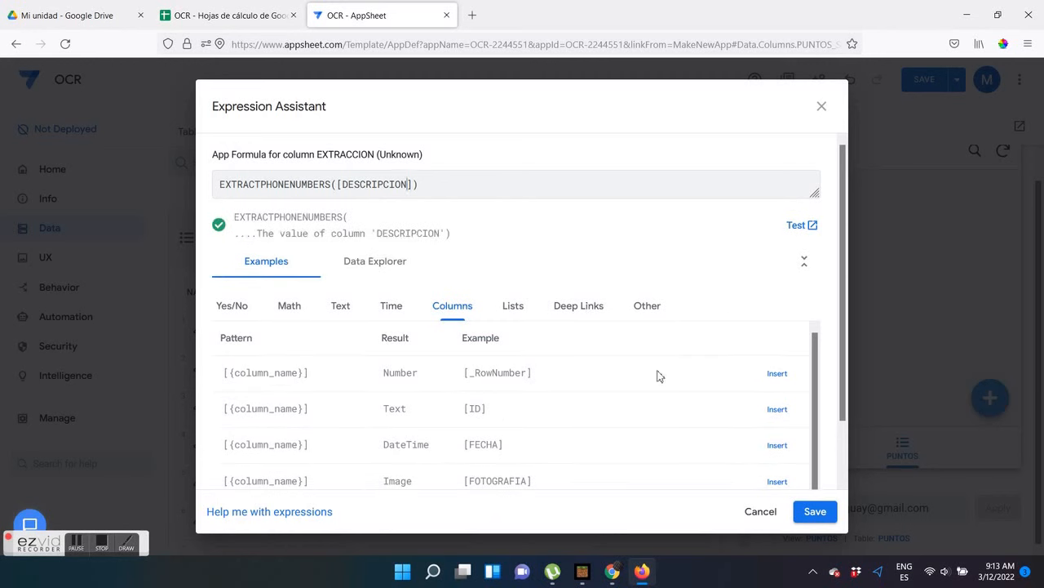
left_click(813, 510)
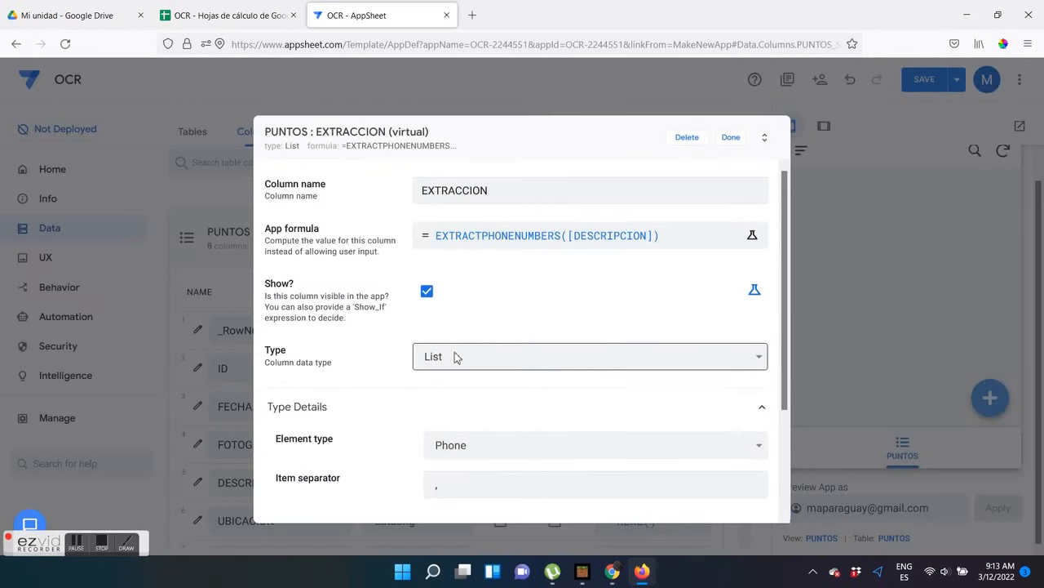
left_click(730, 140)
Set the TELEFONO column's app formula to INDEX([EXTRACCION], 1)
scroll(515, 397, "down", 3)
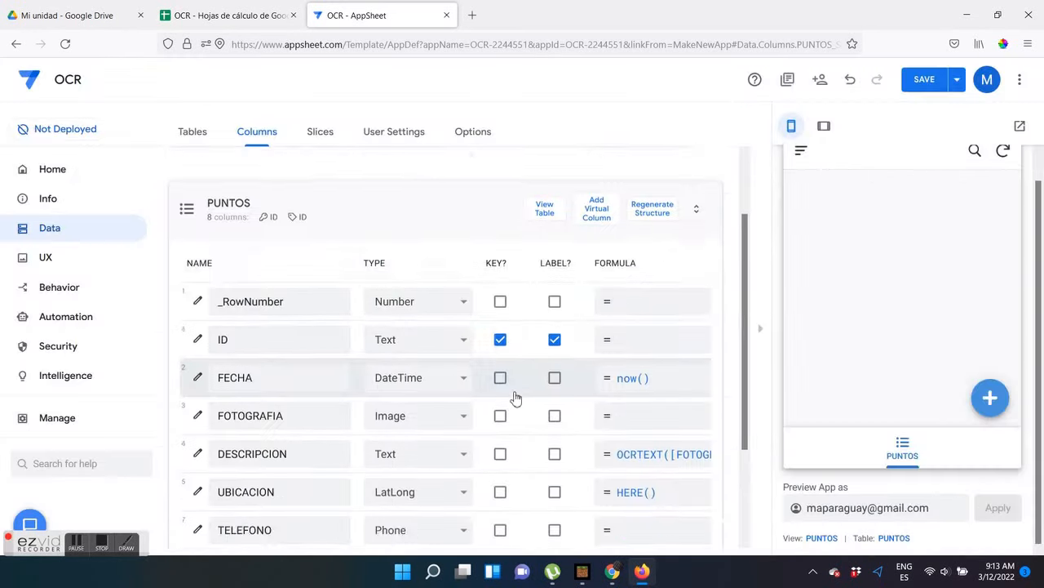
left_click(622, 400)
type("INDEX([")
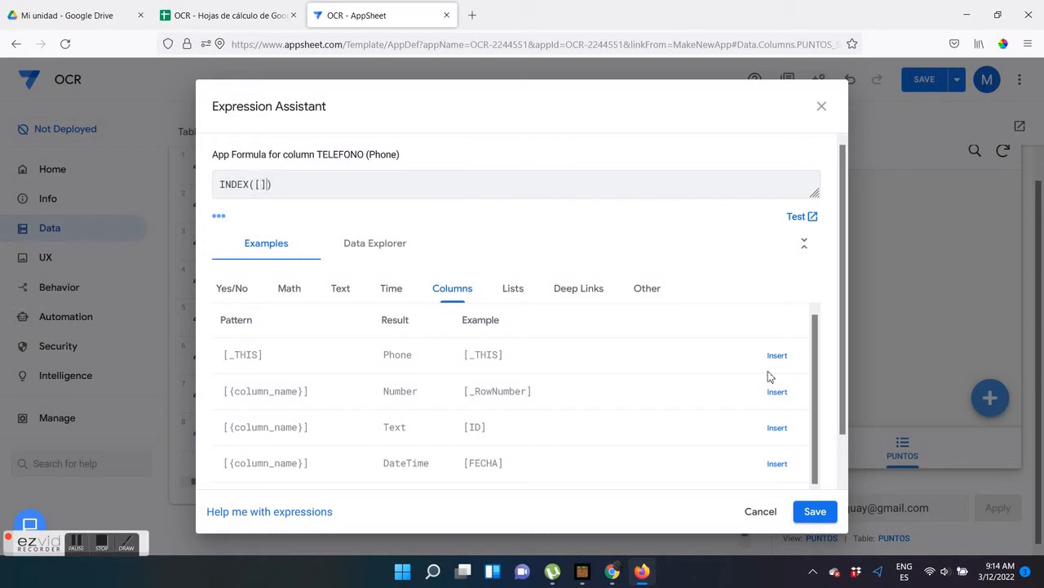
left_click_drag(844, 370, 821, 366)
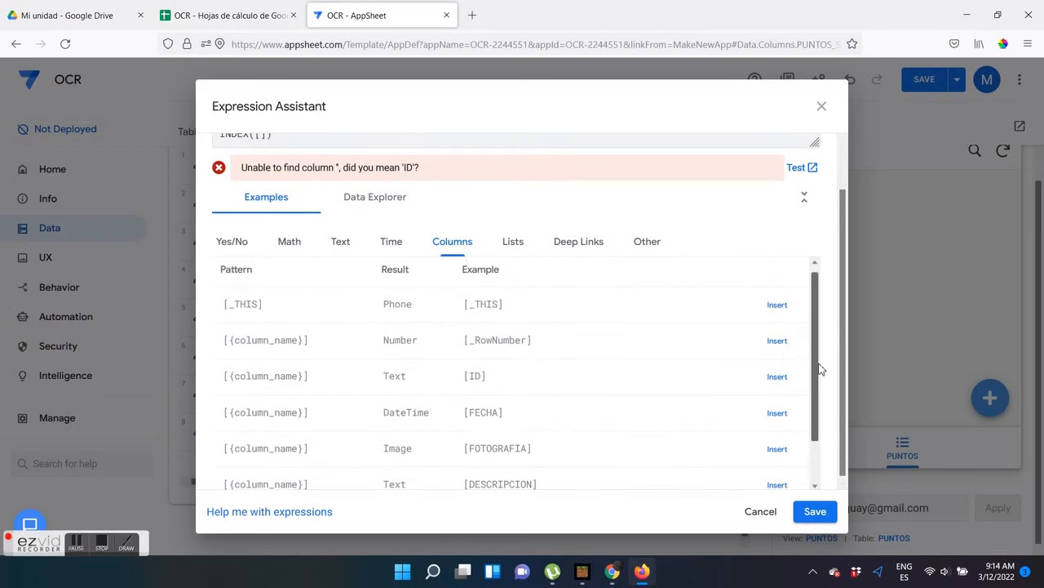
left_click_drag(846, 329, 845, 283)
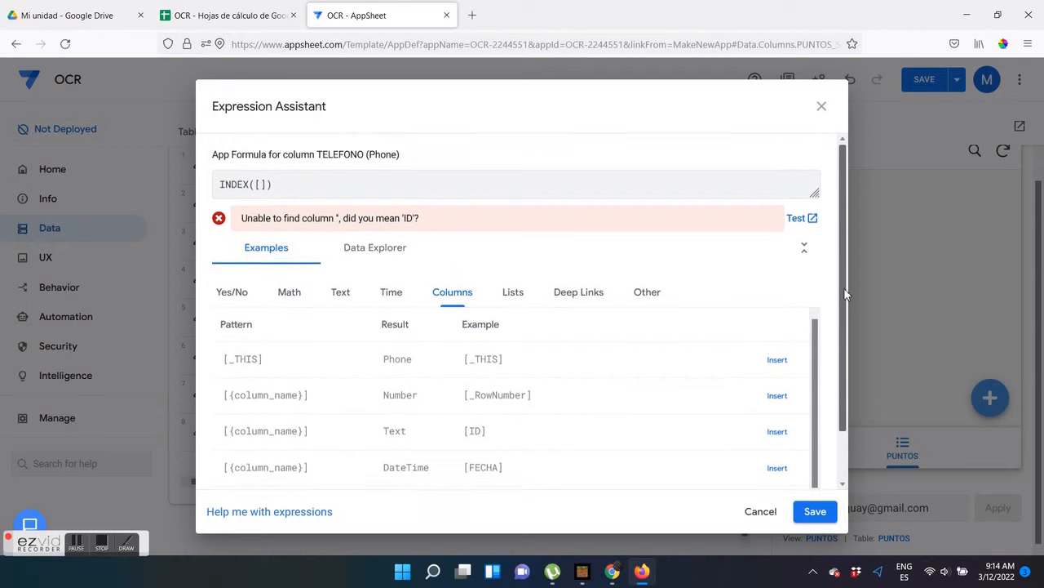
type("EXTRACCION")
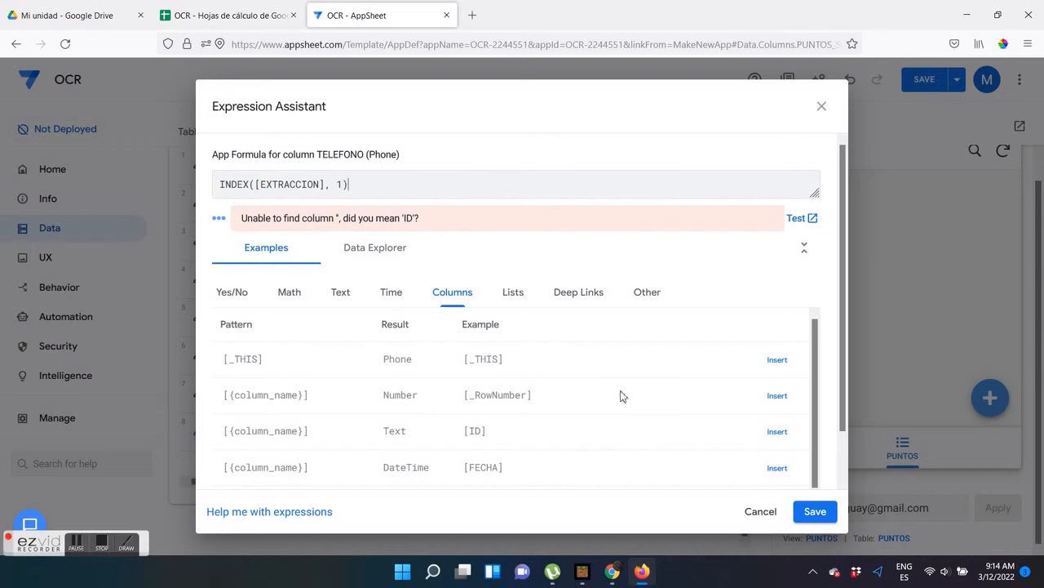
left_click(816, 514)
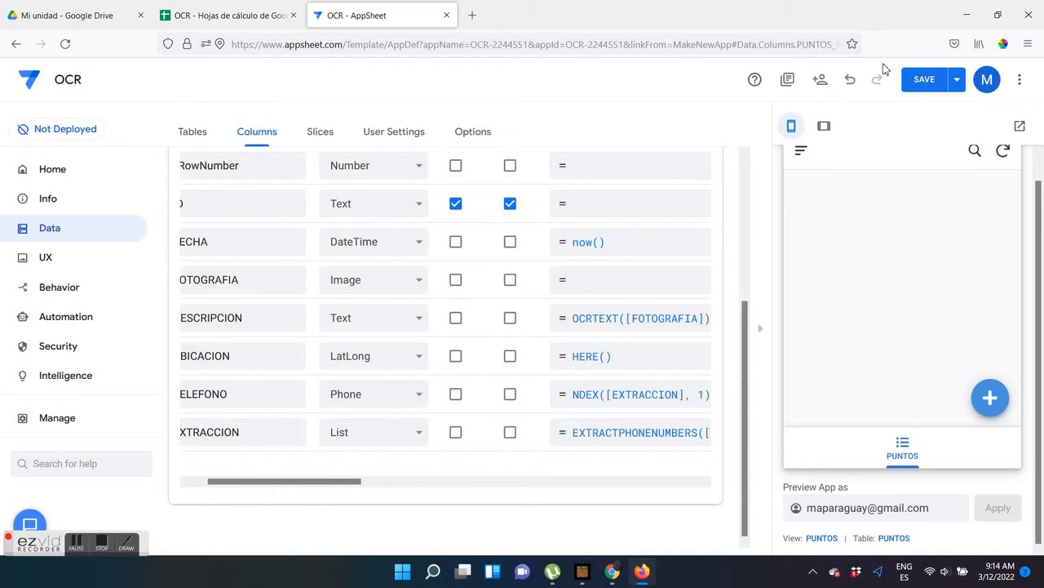
Save the app and recheck the TELEFONO column's formula without changing it
left_click(914, 81)
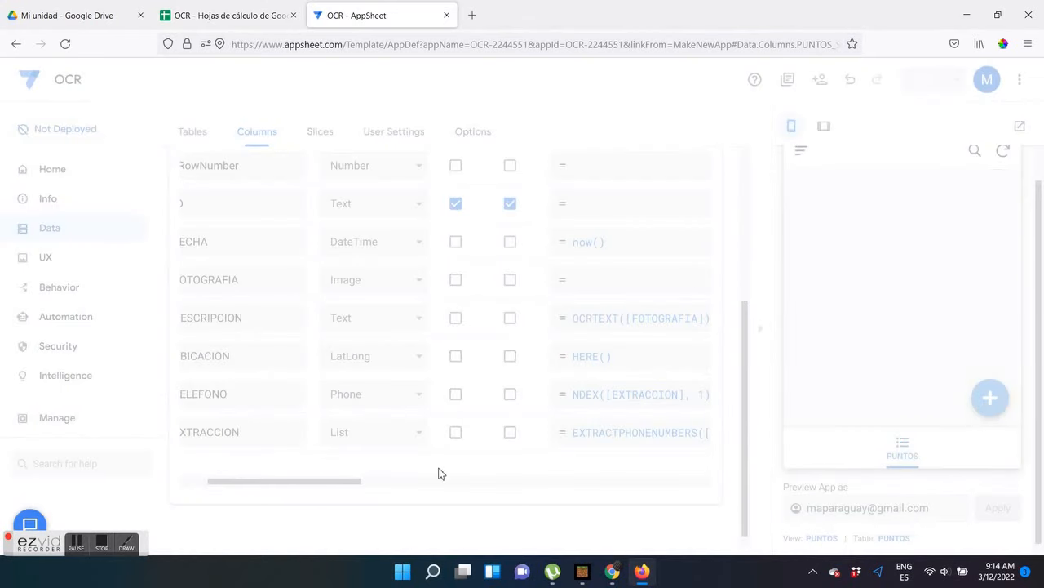
left_click(635, 397)
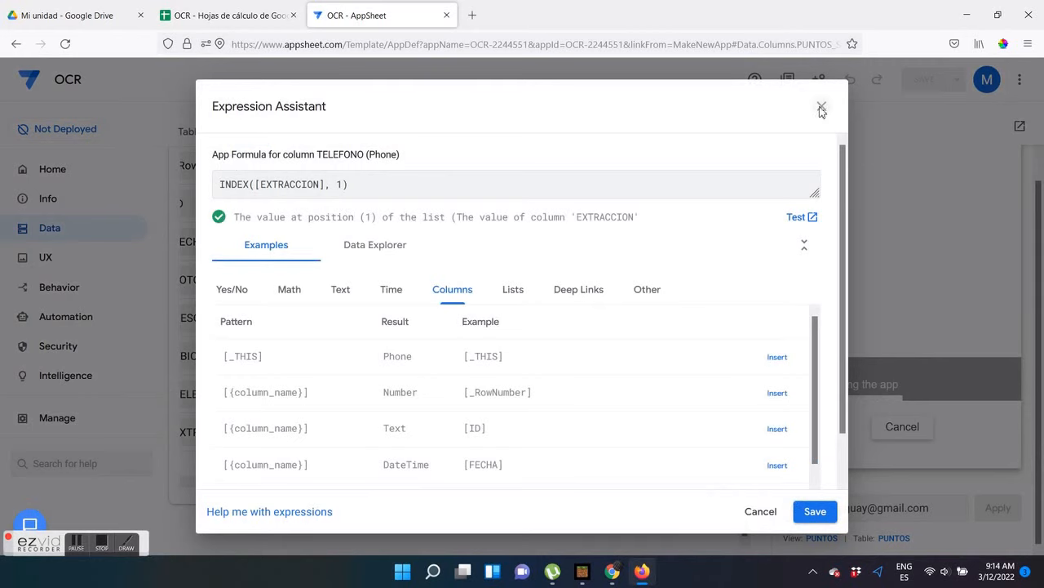
left_click(821, 107)
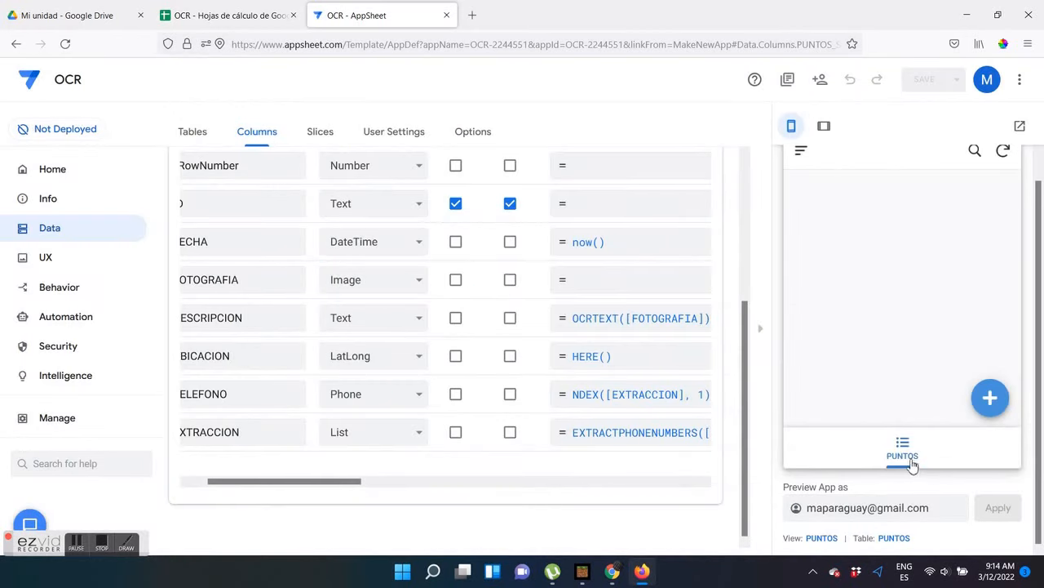
Check the fields of a new PUNTOS record form in the app preview and cancel the entry
left_click(990, 398)
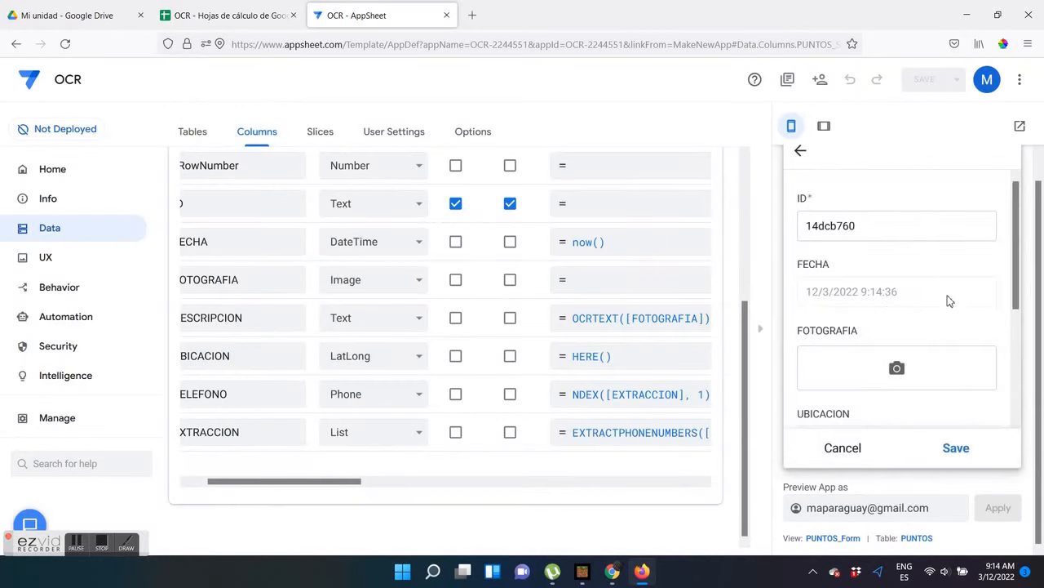
scroll(898, 367, "down", 4)
left_click(845, 449)
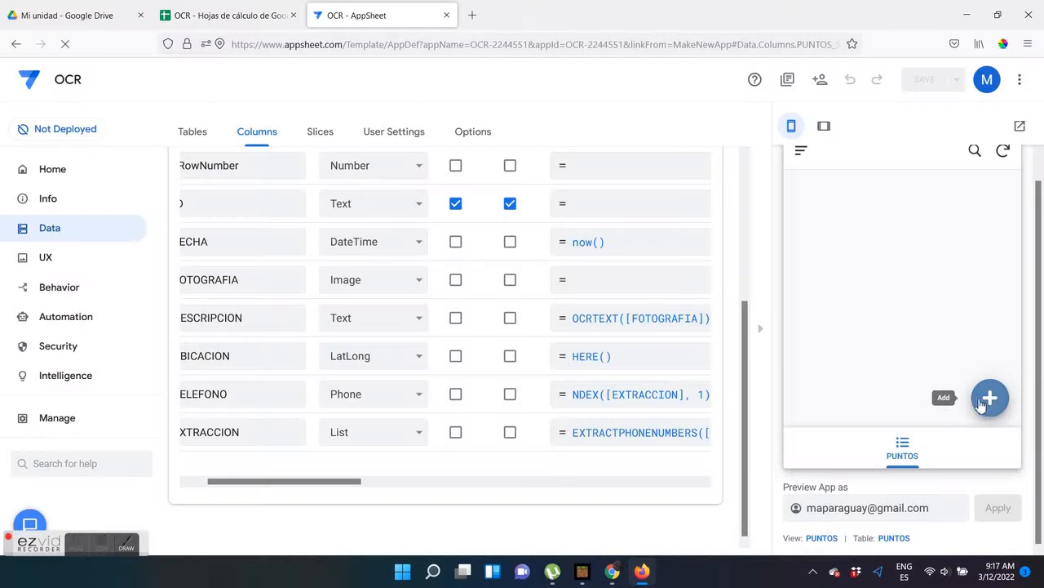
Start a new PUNTOS record in the app preview and upload the image IMG_4150 as its FOTOGRAFIA
left_click(988, 400)
left_click(919, 363)
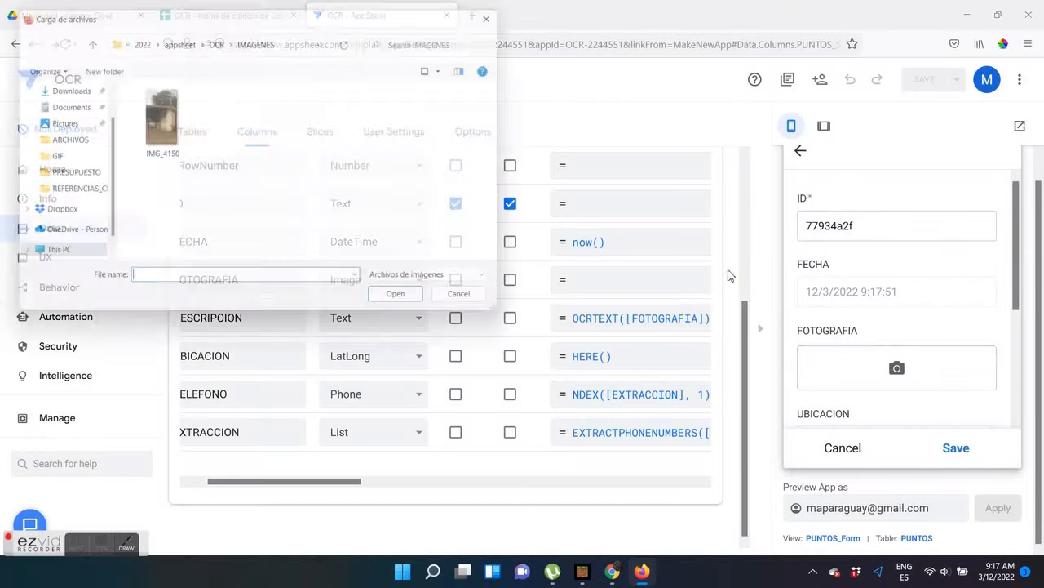
left_click(168, 119)
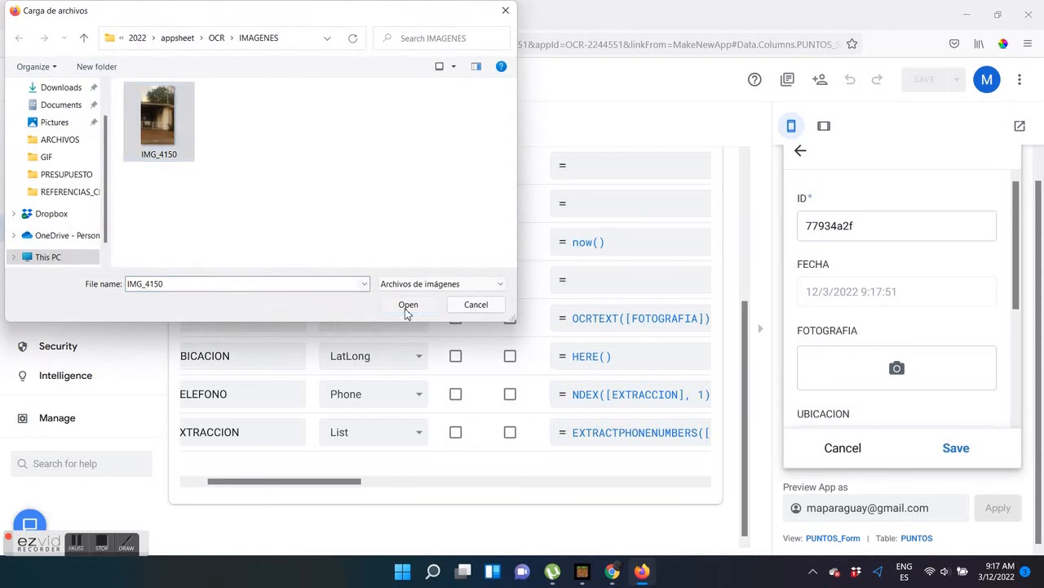
left_click(408, 304)
Save the new record after checking its computed description, location and phone fields, and open its detail view
scroll(1015, 263, "down", 5)
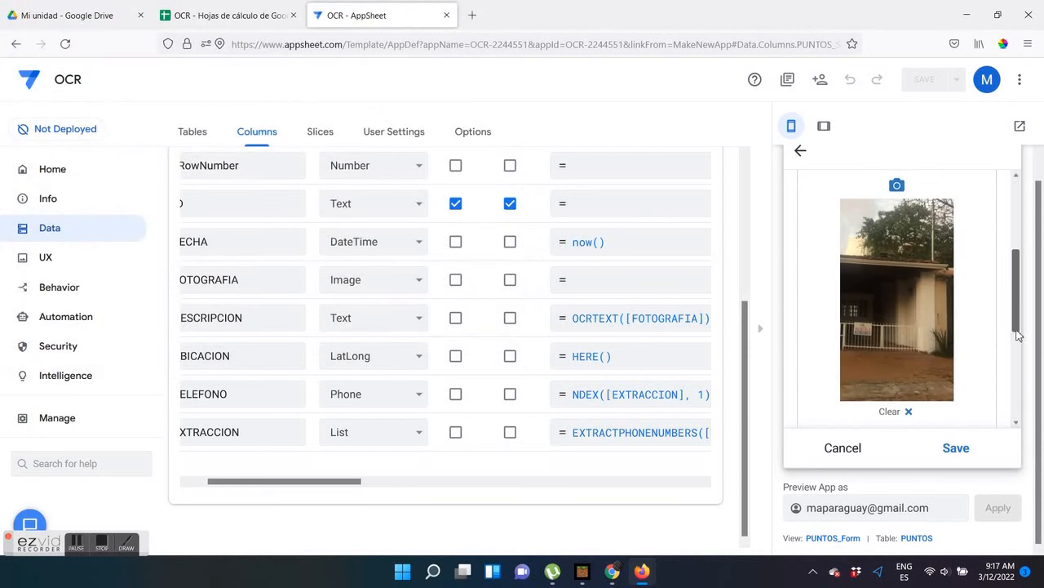
scroll(1019, 361, "down", 1)
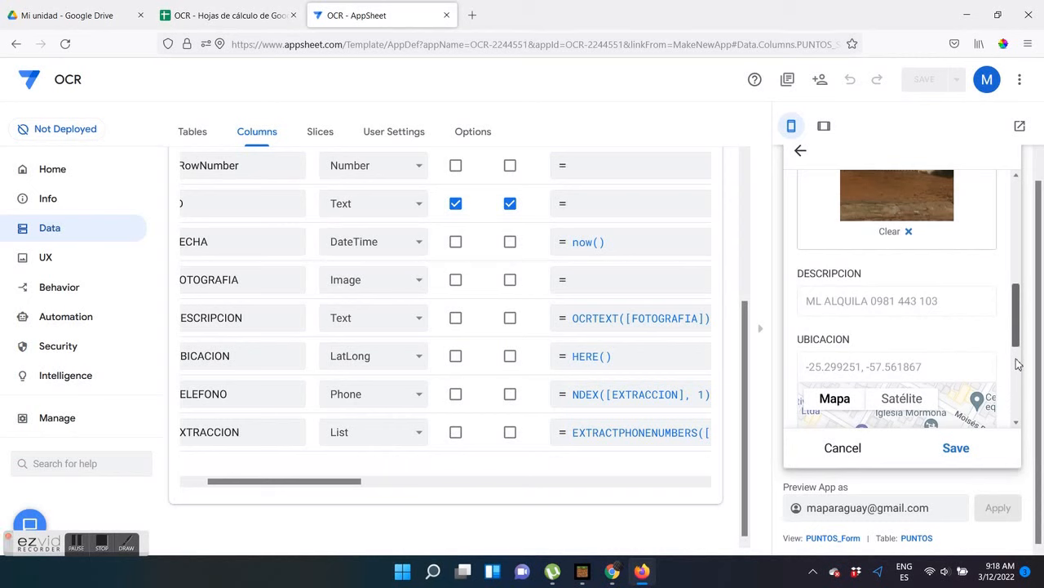
scroll(1019, 320, "down", 3)
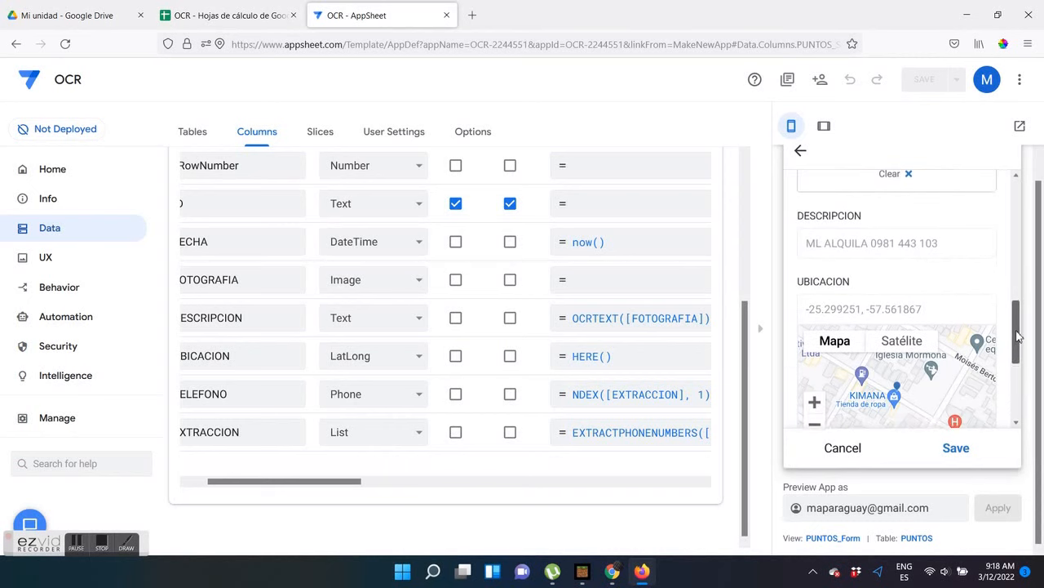
left_click_drag(1018, 347, 1015, 398)
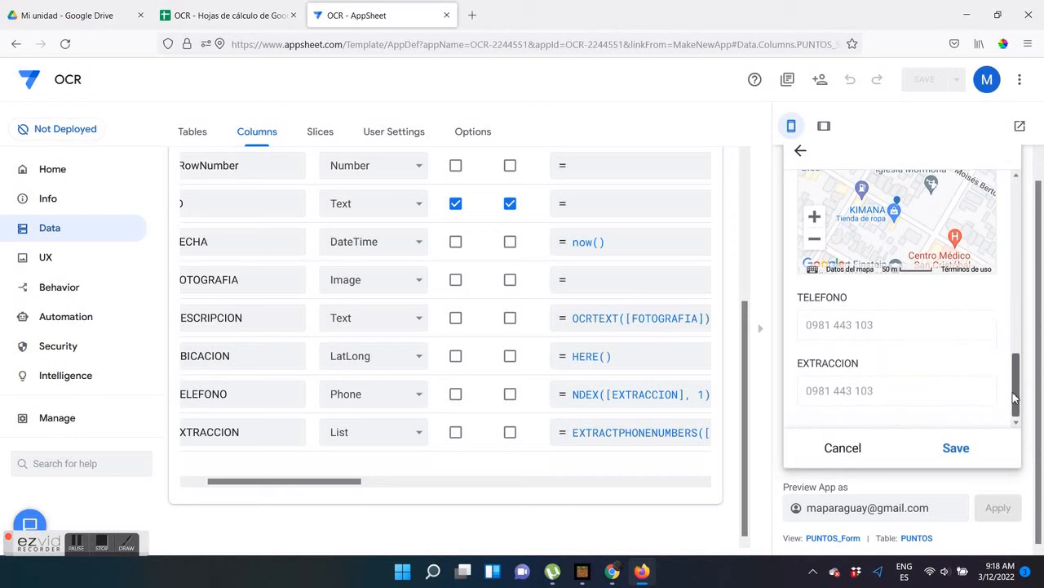
left_click(956, 449)
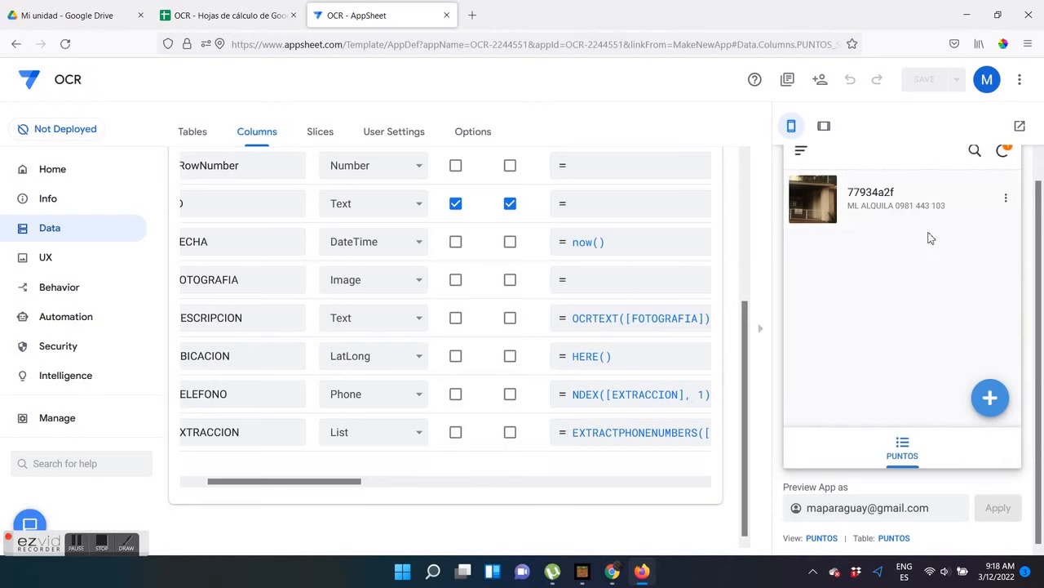
left_click(911, 211)
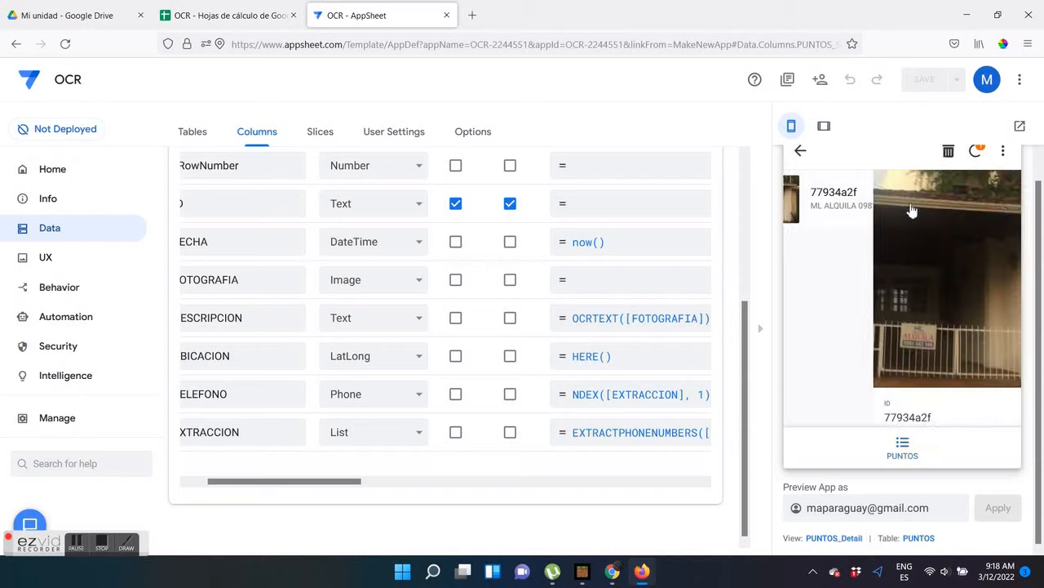
Test the call action on the record's TELEFONO field, cancel the external link request and return to the AppSheet editor
scroll(936, 277, "down", 5)
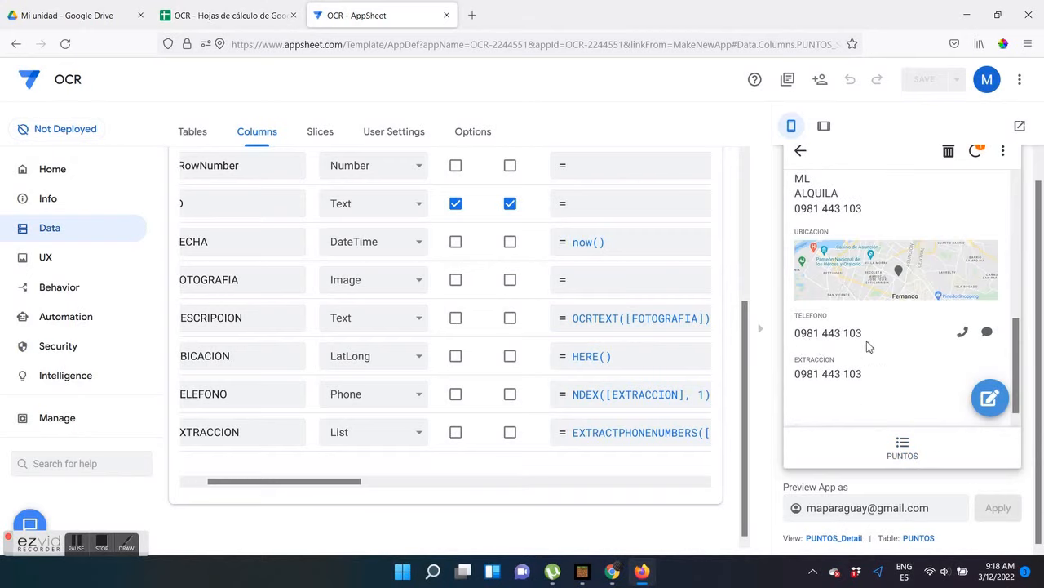
left_click(963, 331)
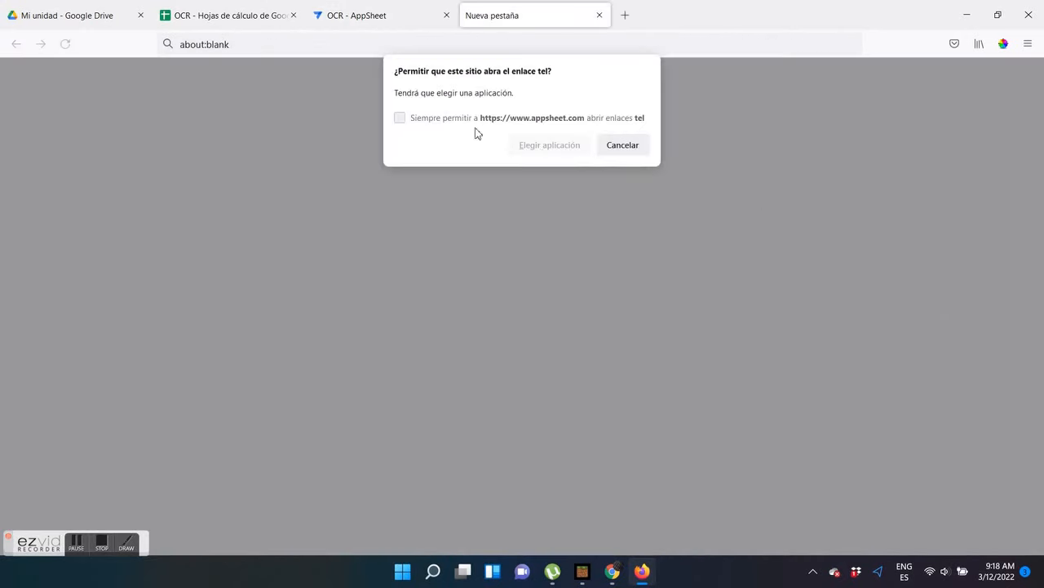
left_click(615, 151)
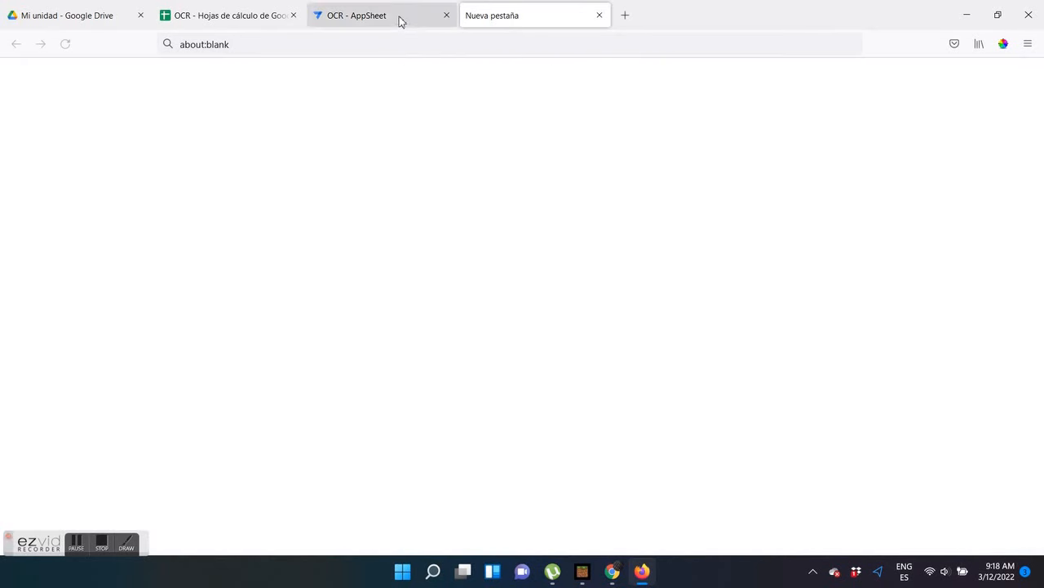
left_click(399, 18)
Enlarge the record's photo to compare its sign with the extracted phone fields, and return to the PUNTOS list
scroll(971, 275, "up", 5)
left_click(834, 251)
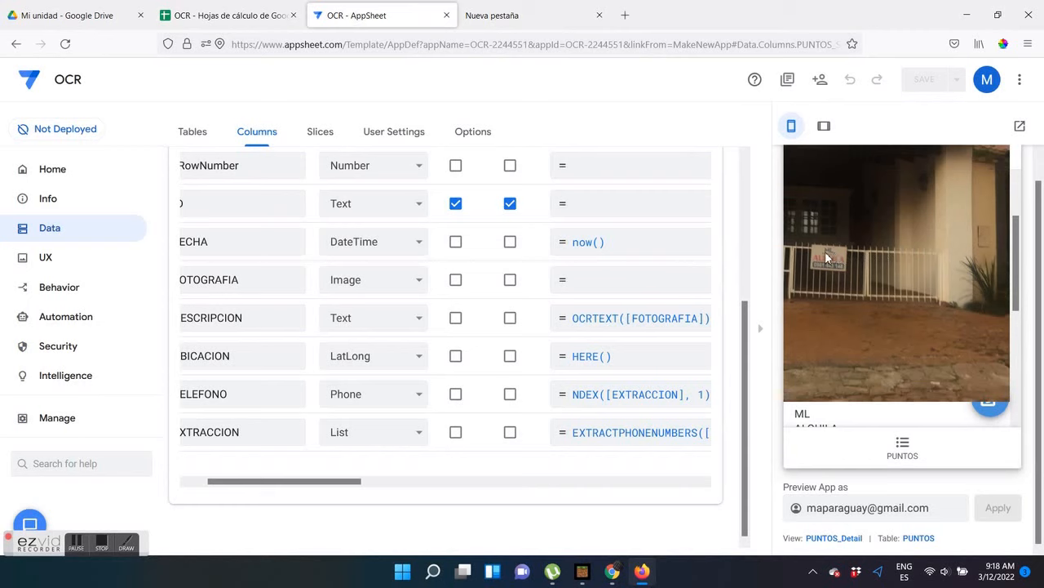
left_click(849, 364)
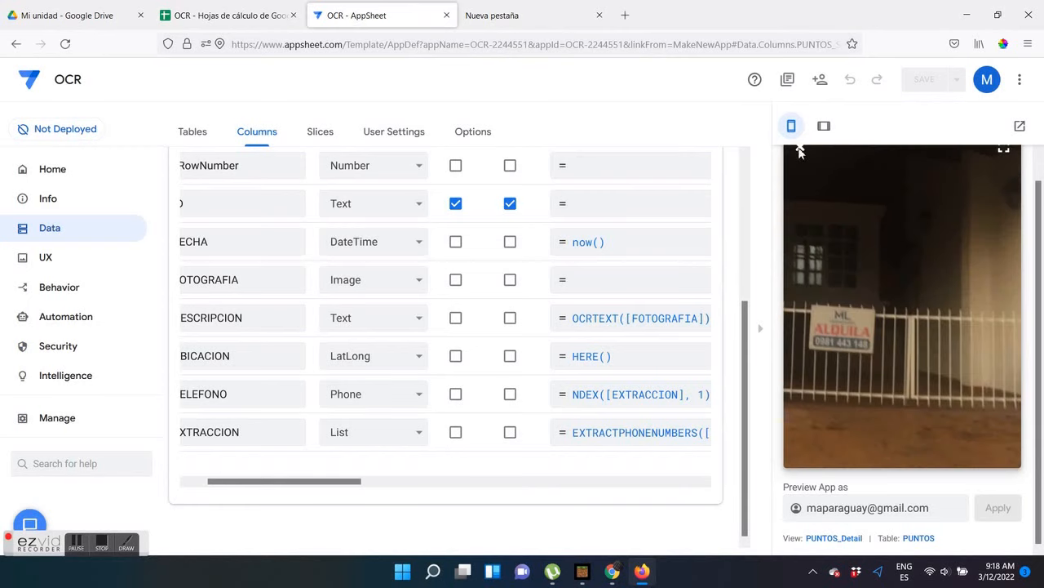
left_click(800, 151)
scroll(861, 371, "down", 5)
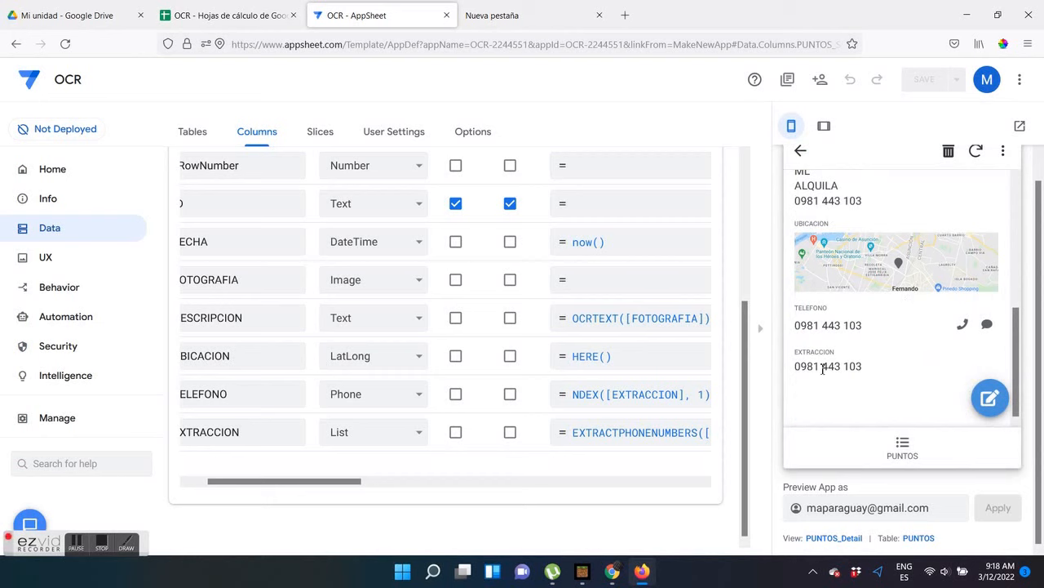
left_click(902, 447)
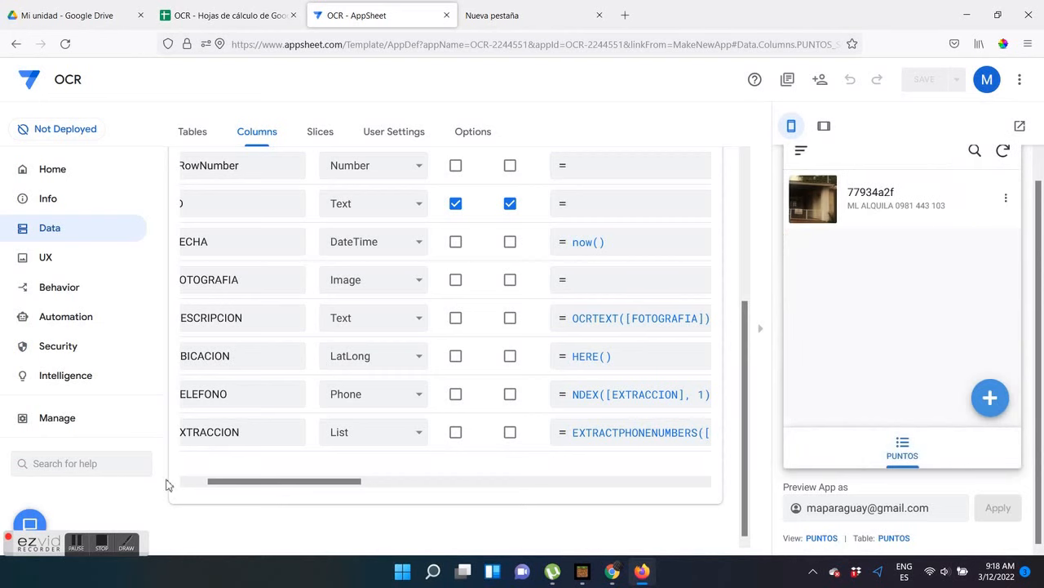
Switch to the OCR spreadsheet in Google Sheets and fit the FECHA, FOTOGRAFIA and UBICACION column widths to check the new record
left_click(252, 21)
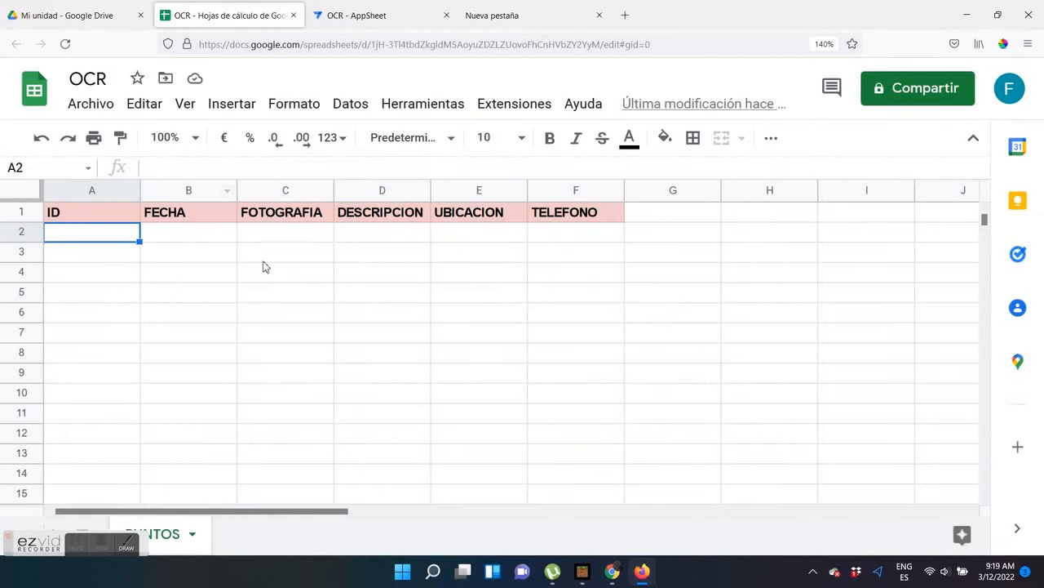
left_click(182, 260)
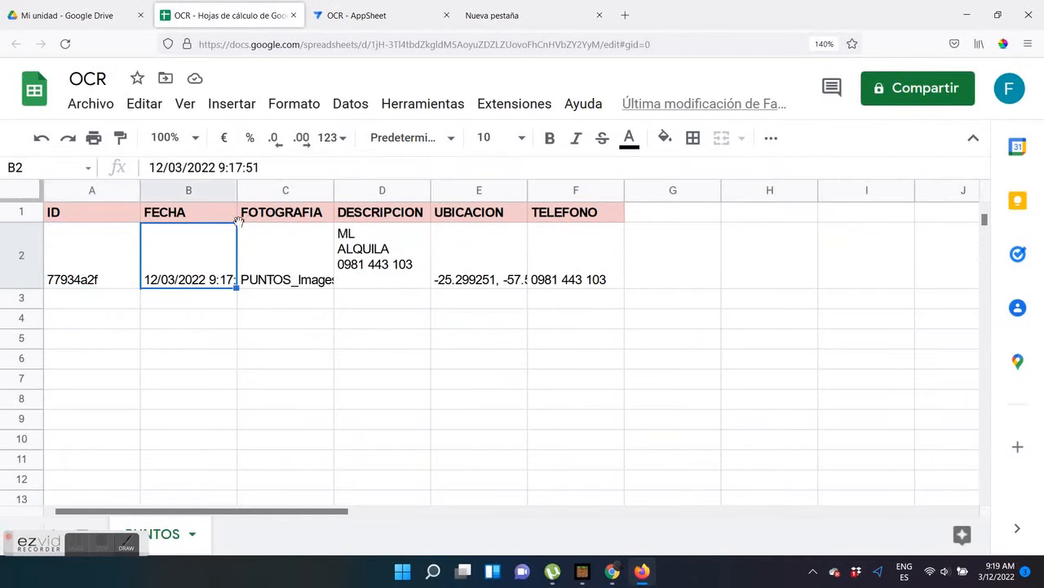
double_click(237, 190)
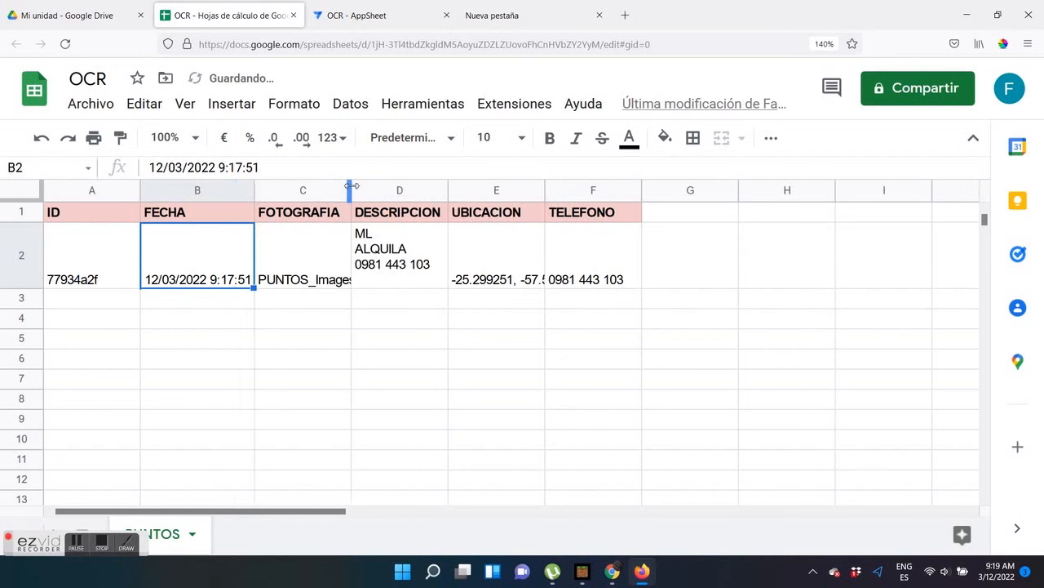
double_click(351, 190)
left_click(598, 254)
left_click(721, 264)
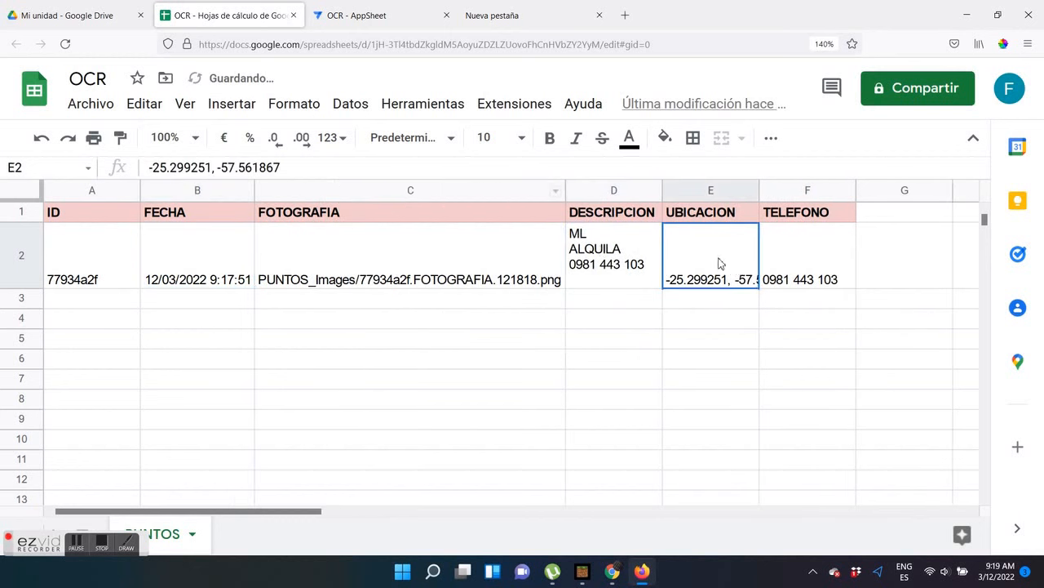
double_click(759, 190)
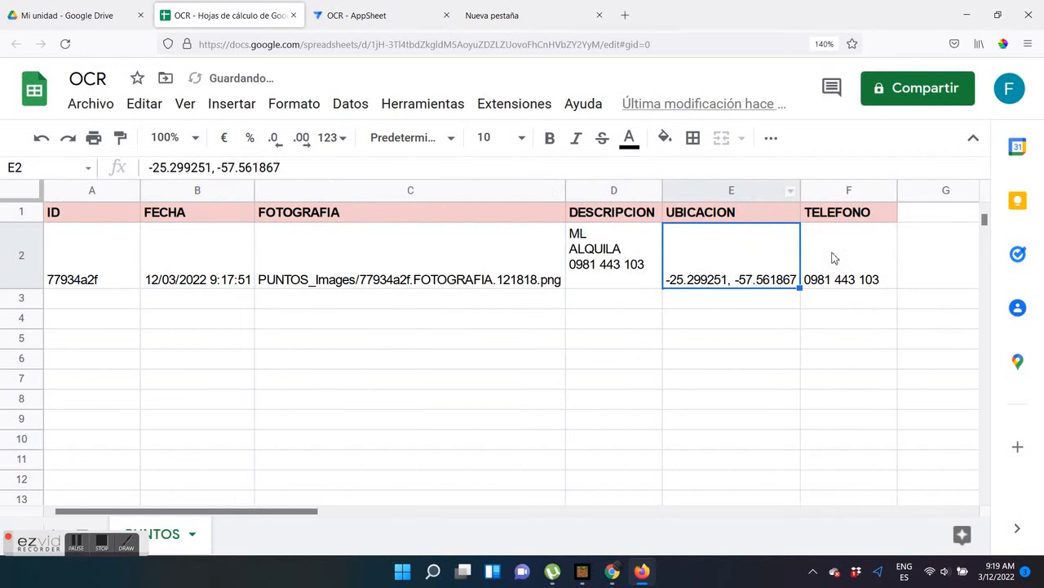
left_click(823, 257)
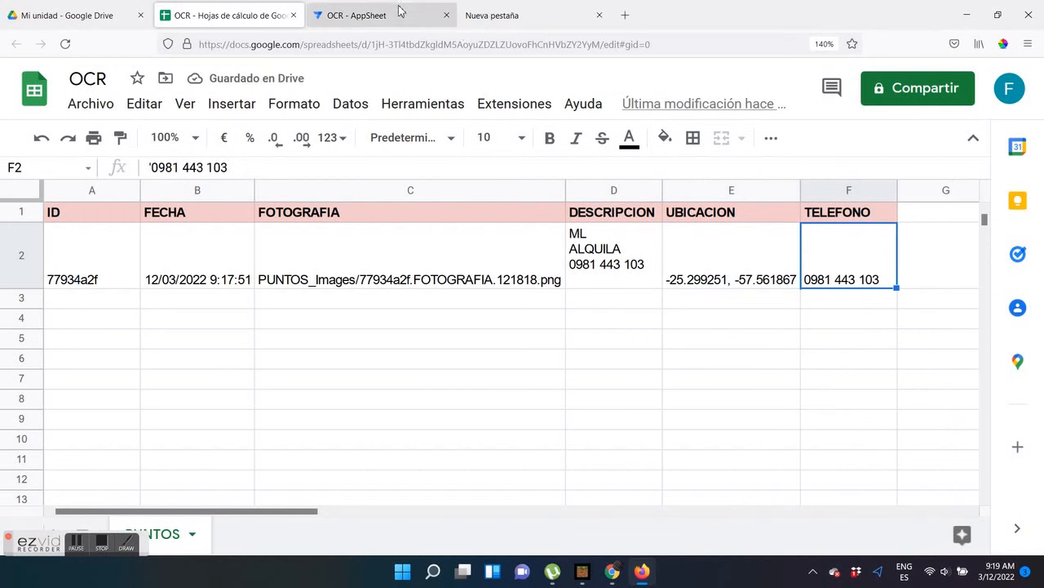